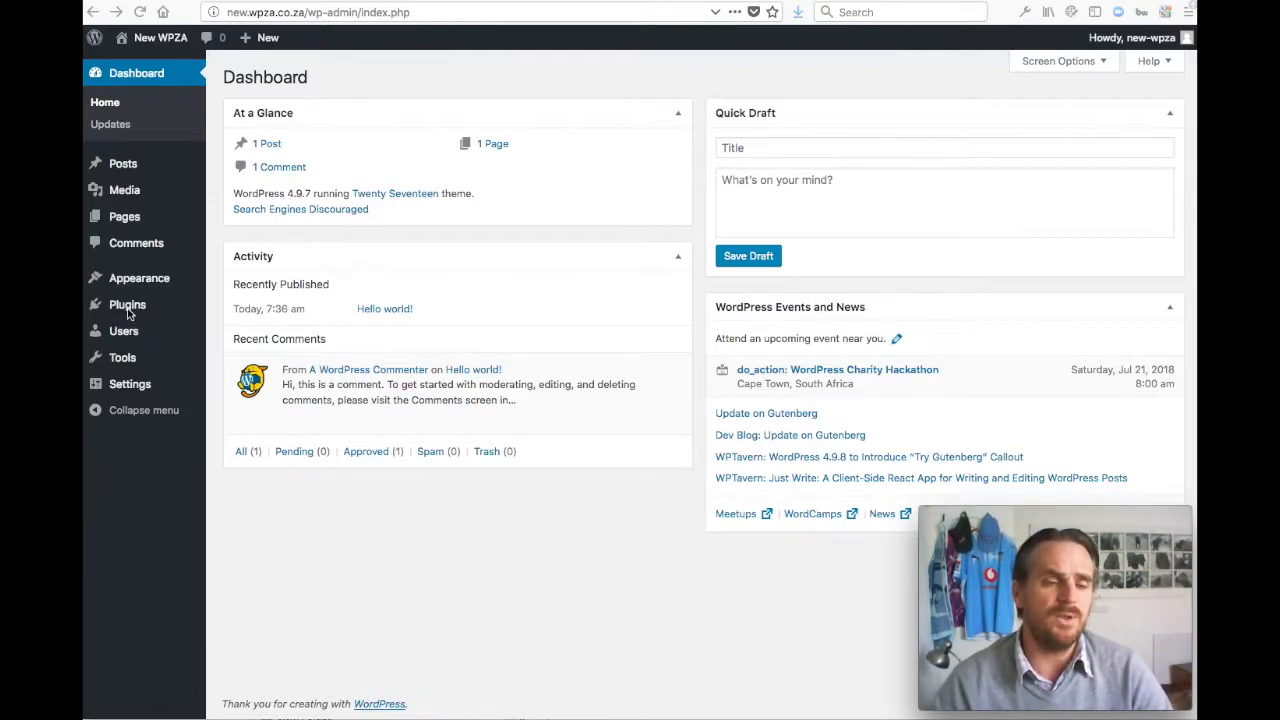
Step: Search the WordPress plugin directory for "updraft" from the add-new-plugin page
mouse_move(128, 314)
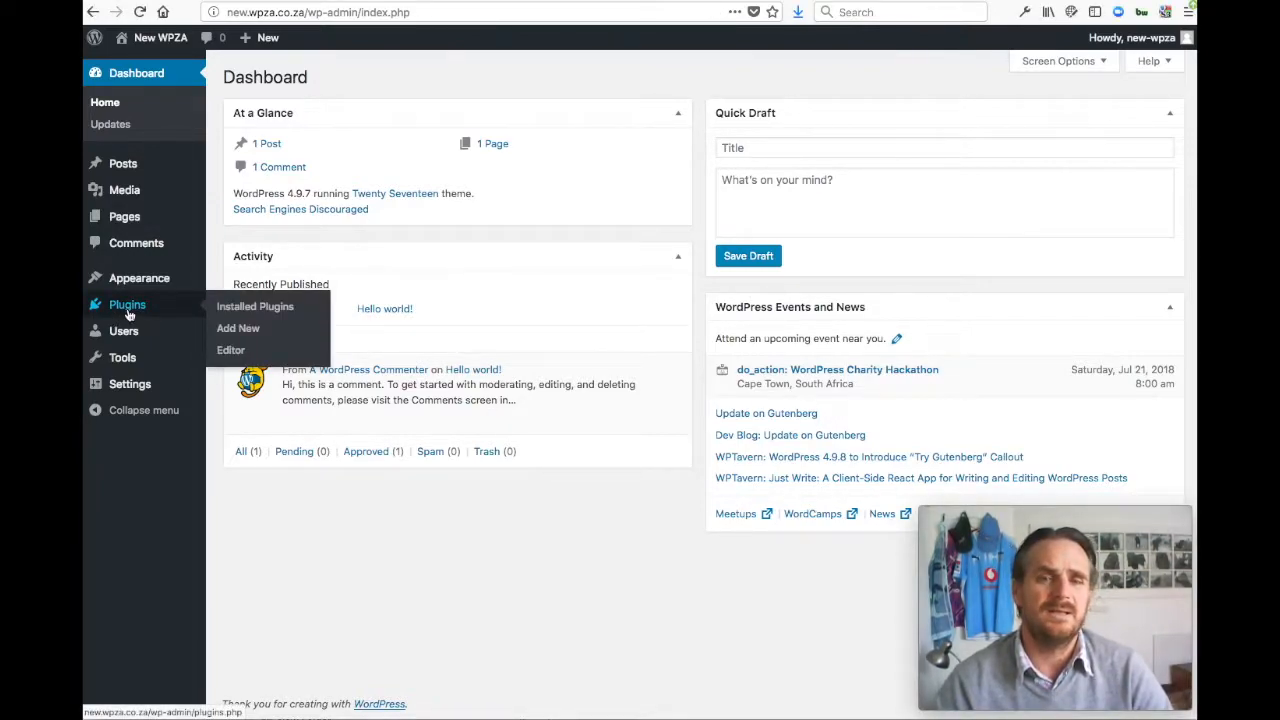
click(239, 333)
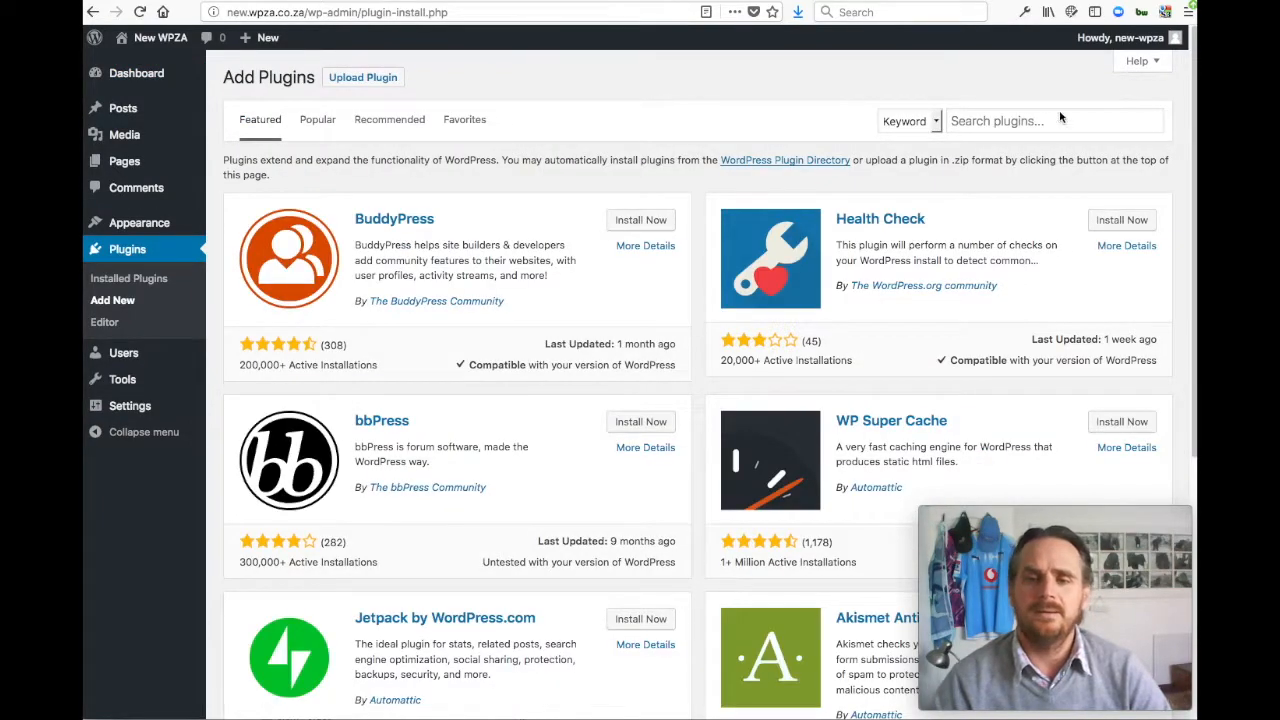
click(1040, 121)
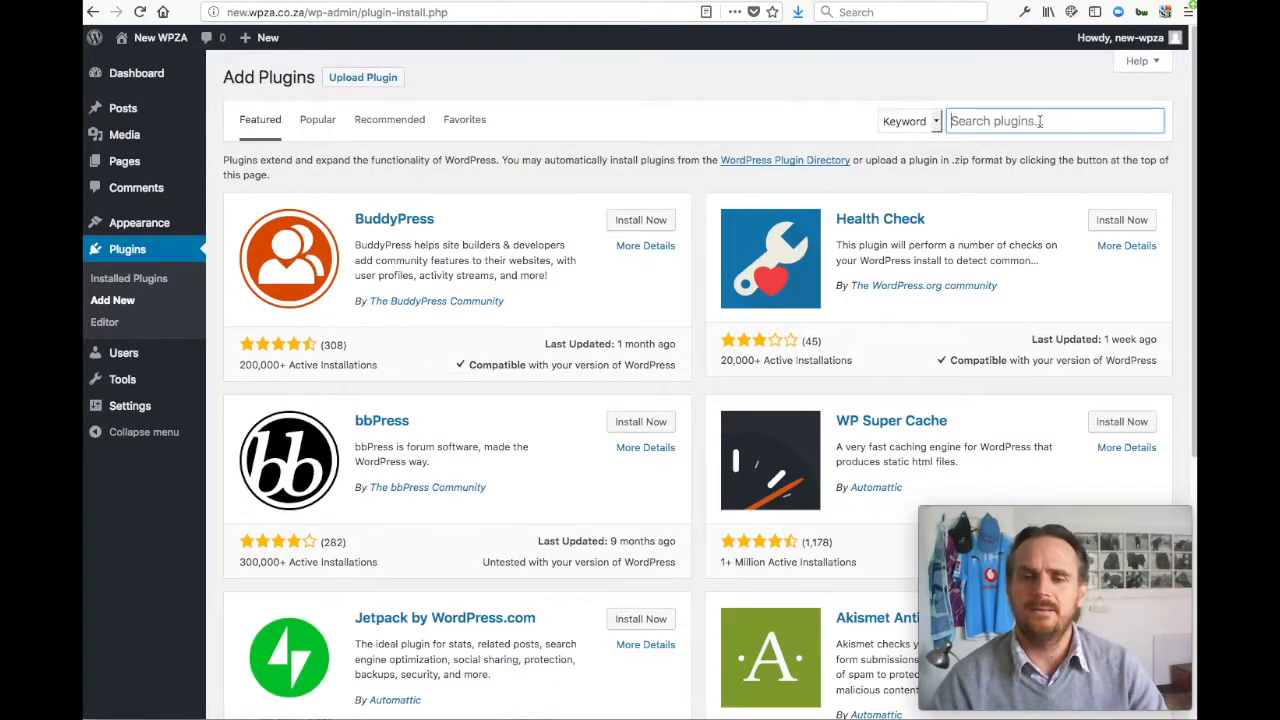
text(upd)
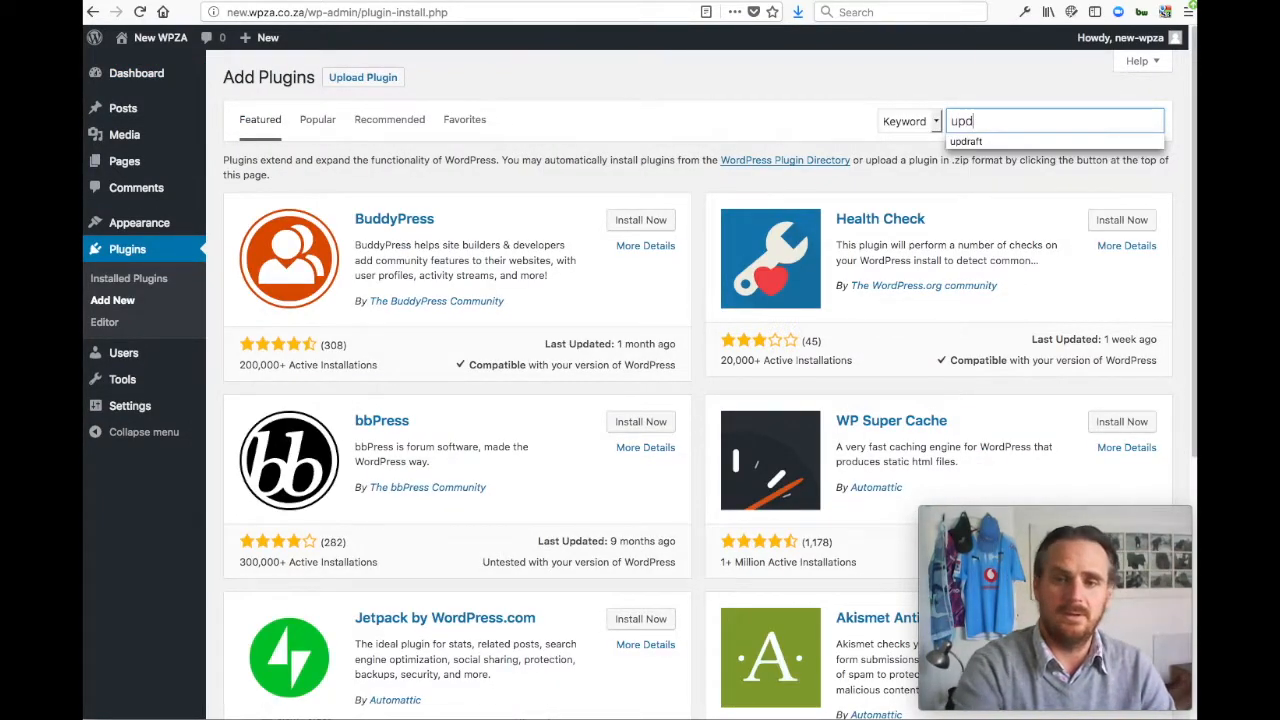
key(Return)
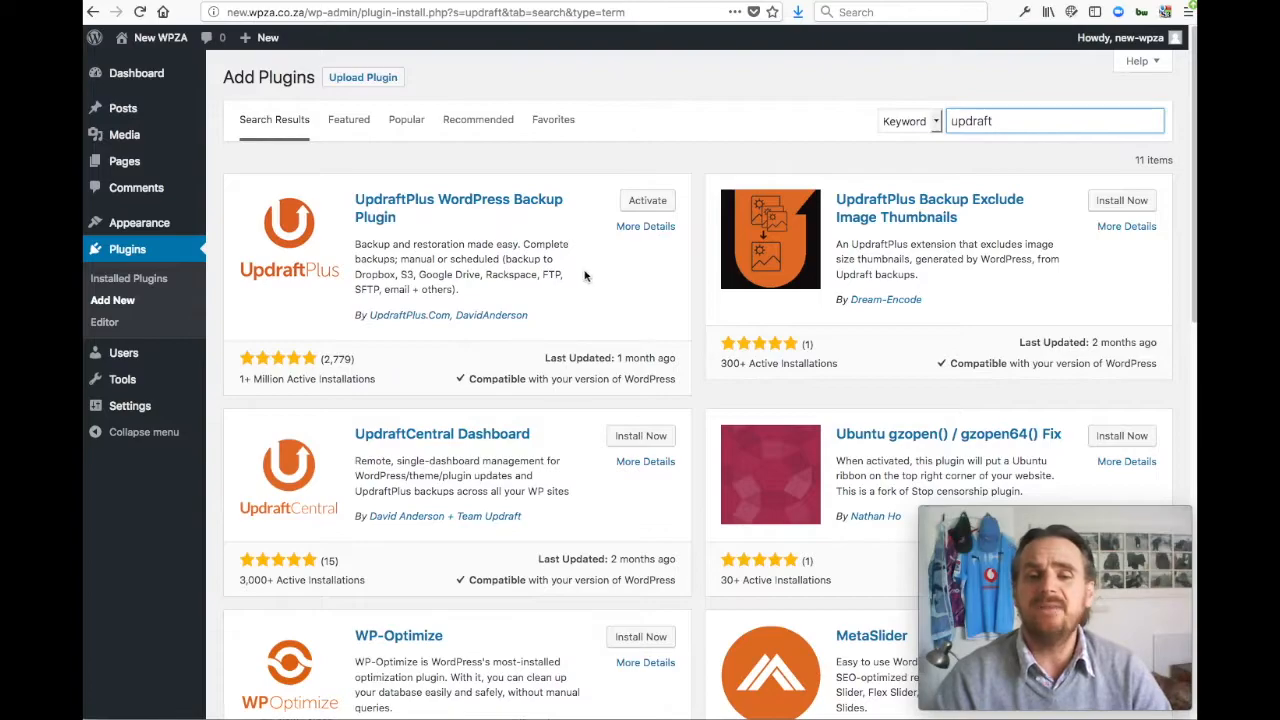
Step: Review the description, ratings and supported storage services in the UpdraftPlus WordPress Backup Plugin details, and close them
click(452, 206)
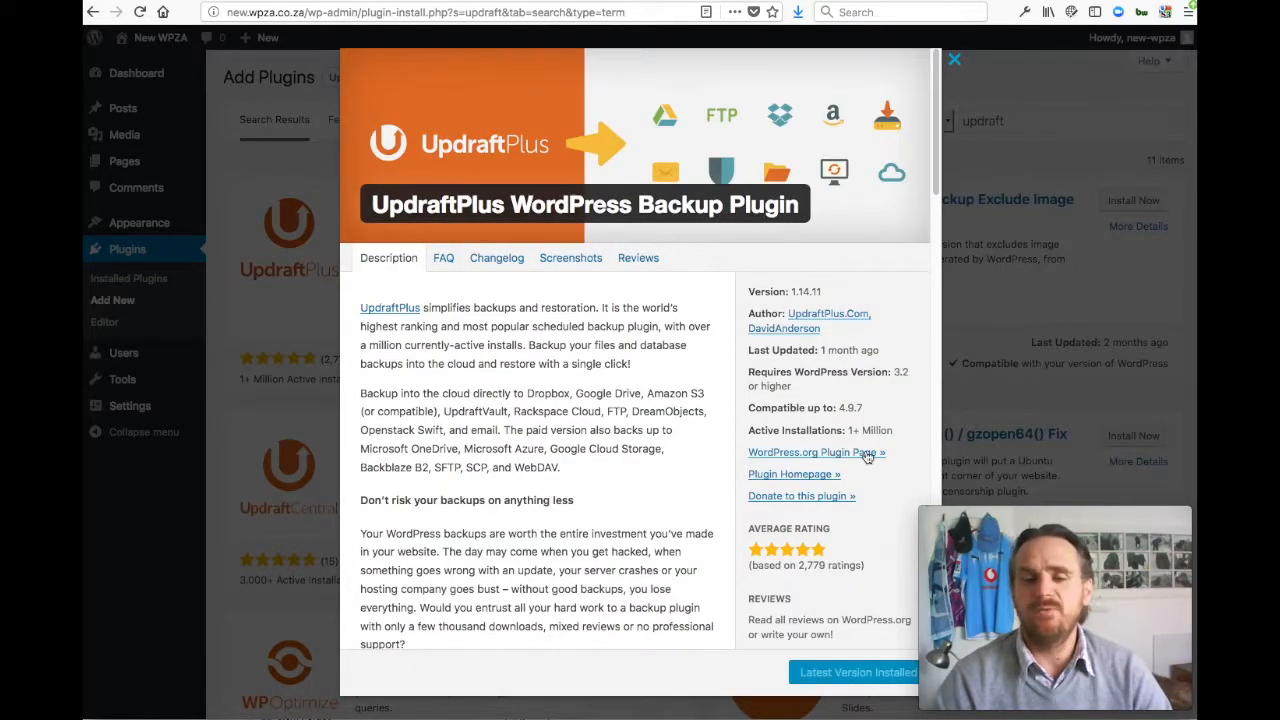
scroll(867, 436, down, 4)
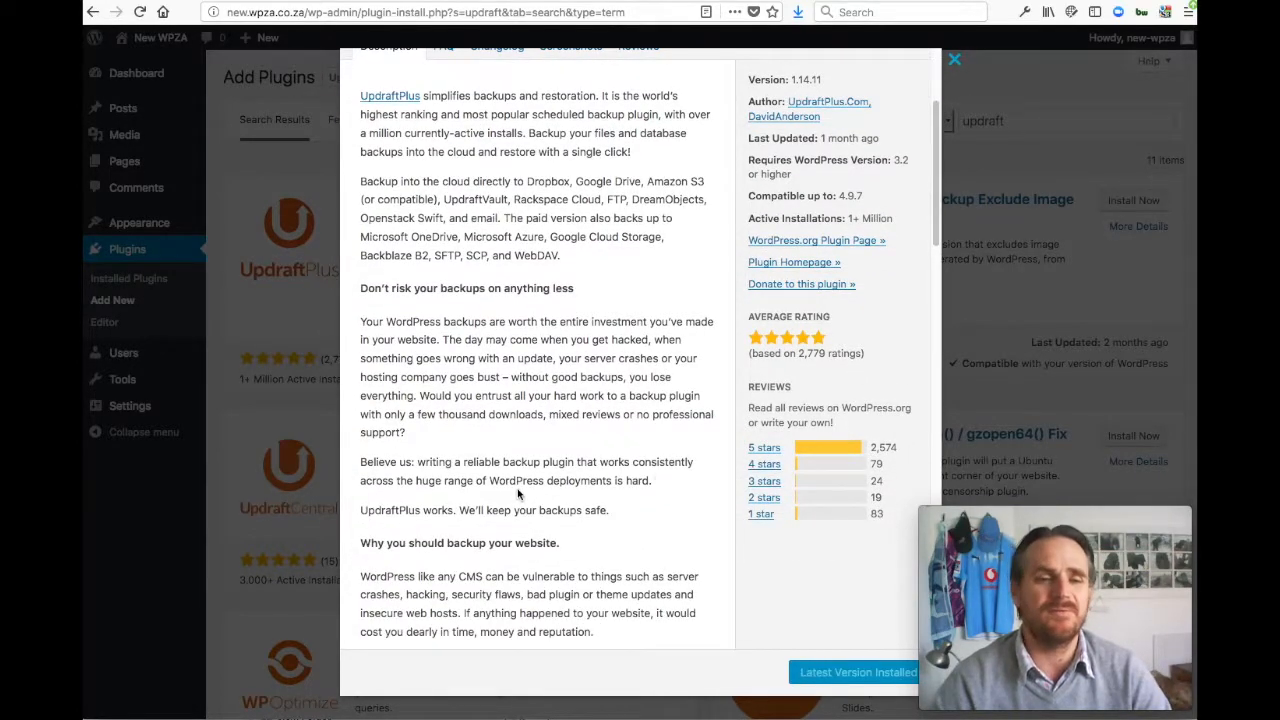
scroll(518, 494, up, 4)
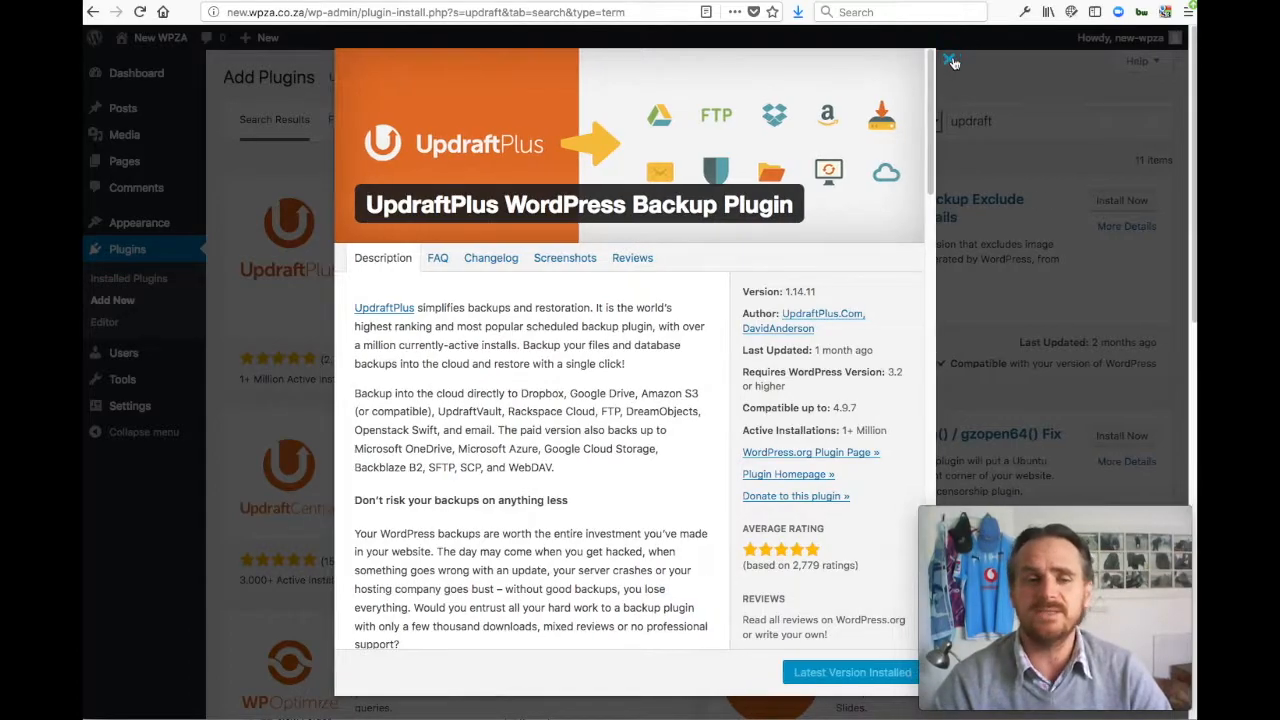
click(954, 60)
Step: Activate the UpdraftPlus WordPress Backup Plugin and open its UpdraftPlus Backups page
click(653, 204)
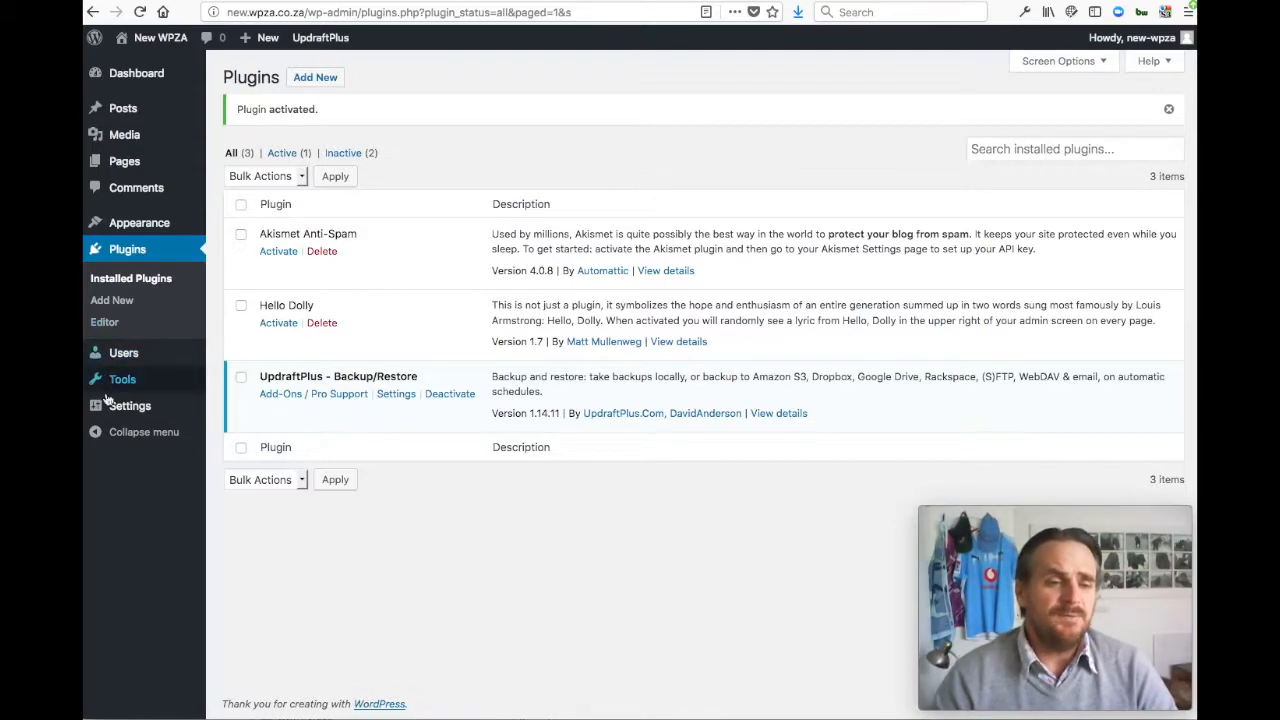
mouse_move(125, 405)
click(262, 562)
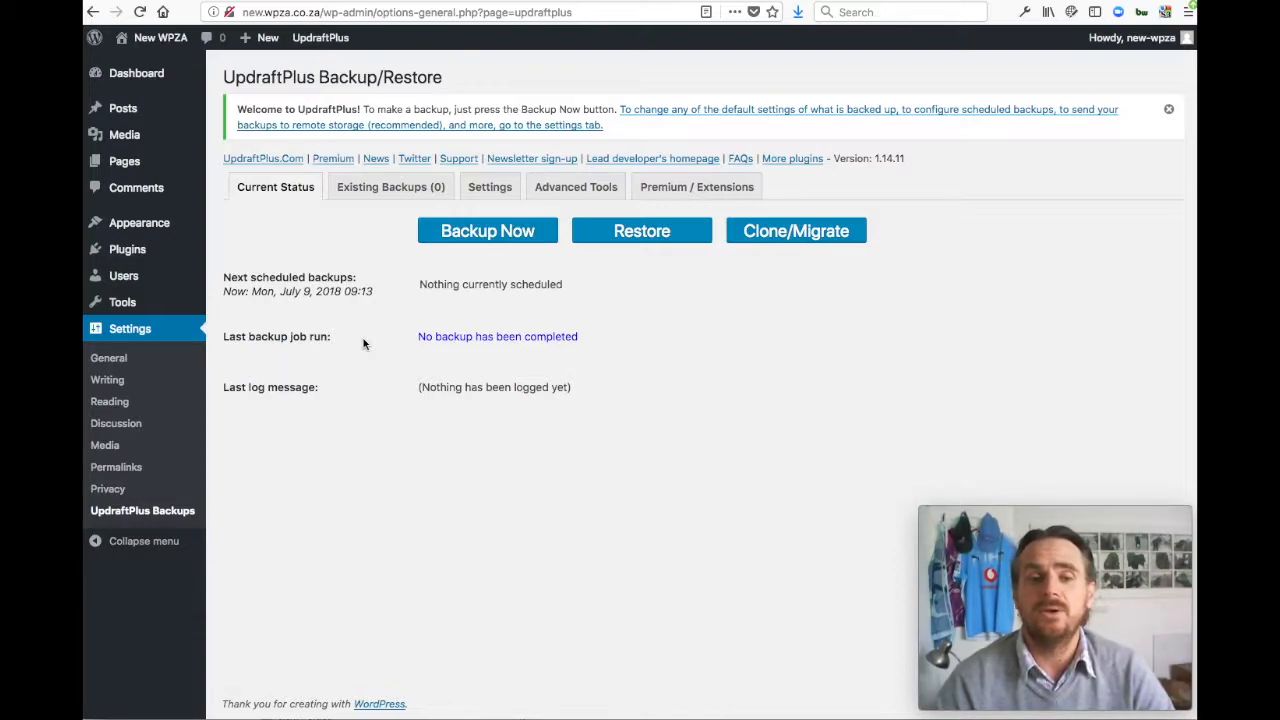
Step: Examine UpdraftPlus's advanced tools, covering the site information, site size and search / replace database sections
click(573, 193)
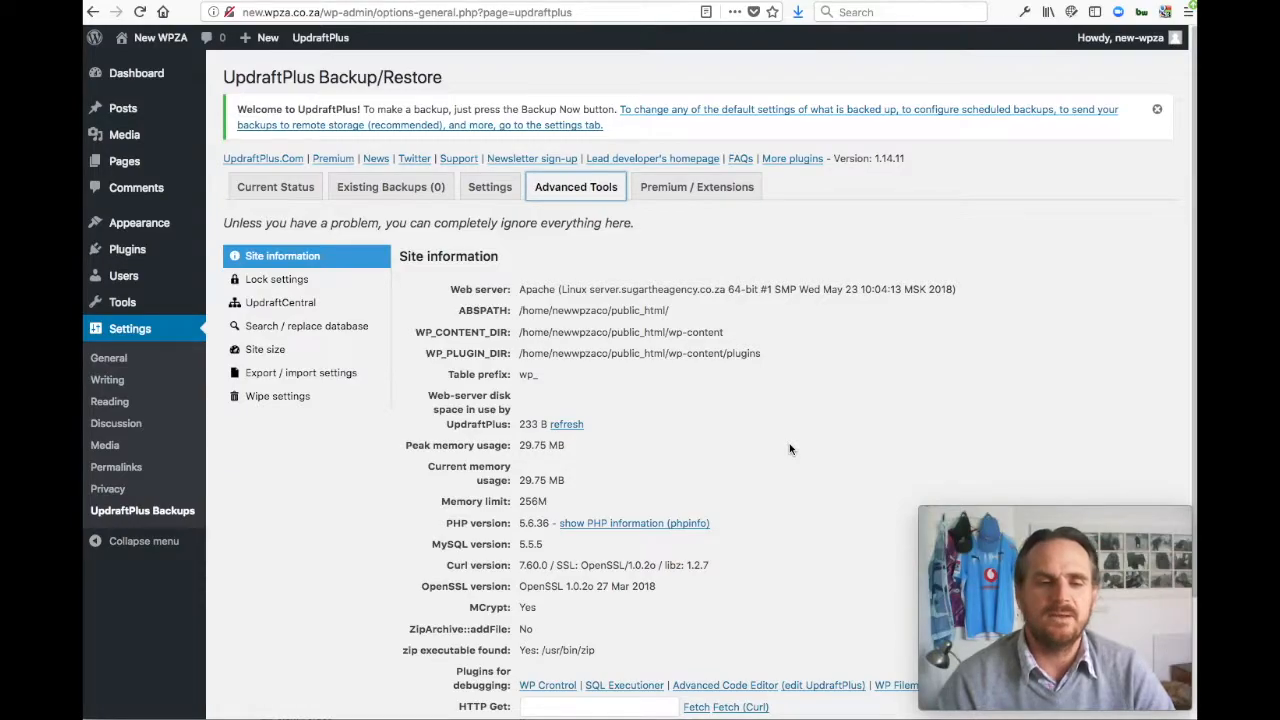
scroll(789, 448, down, 1)
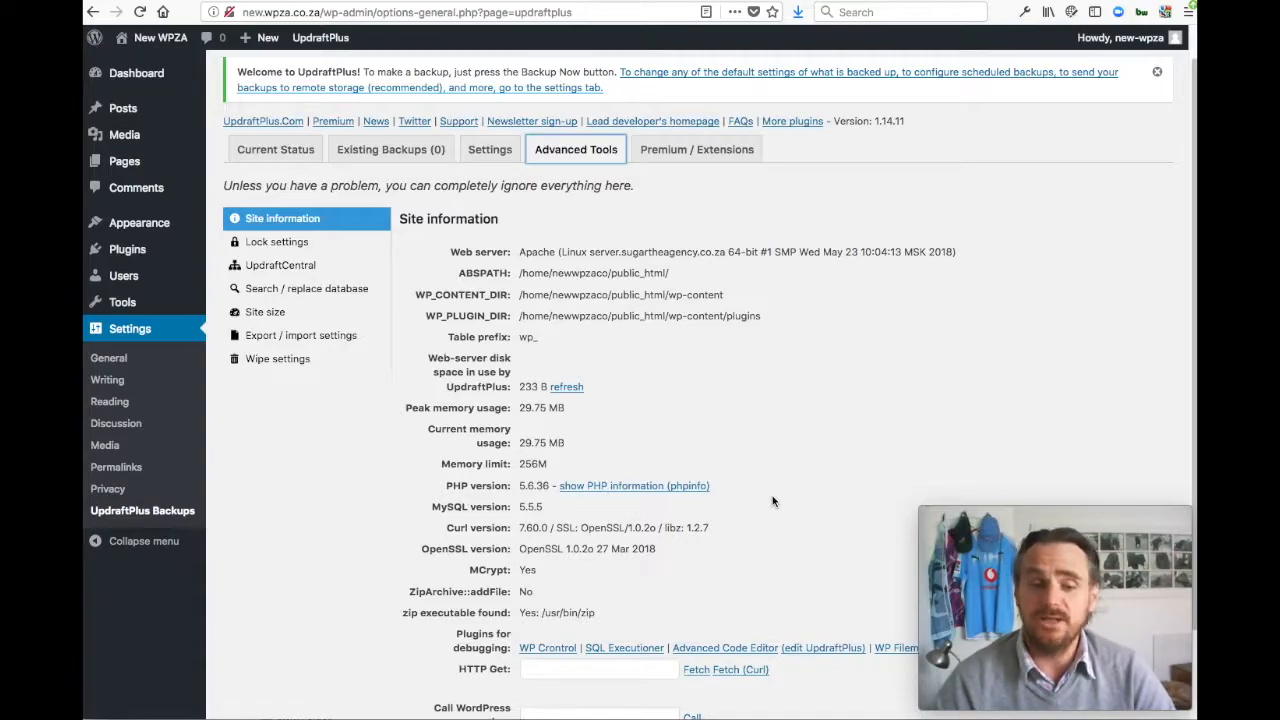
scroll(772, 500, down, 1)
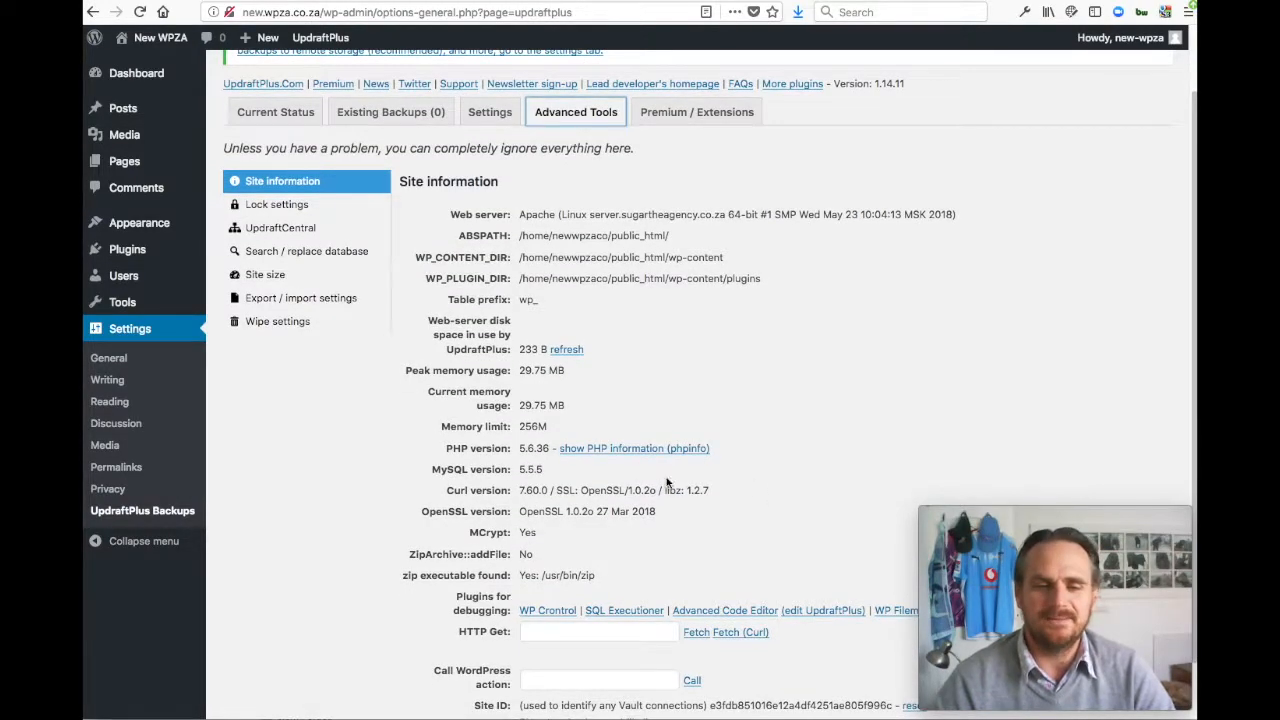
scroll(756, 478, down, 2)
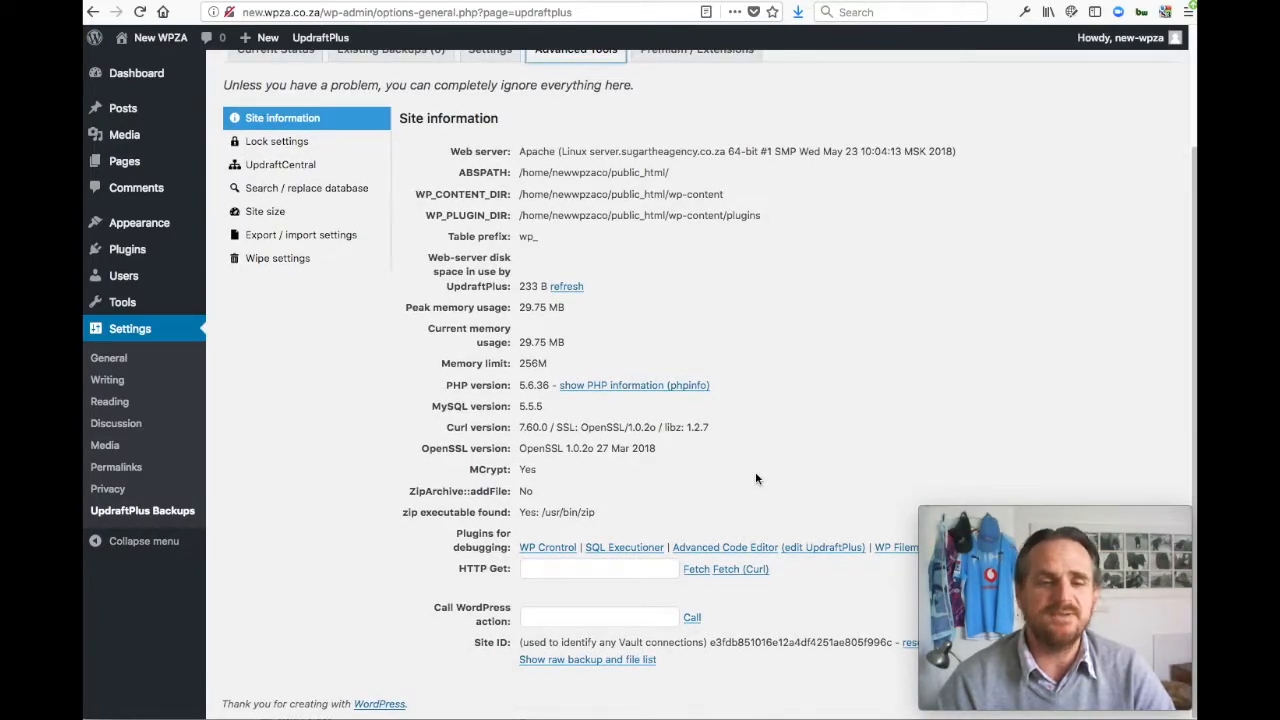
scroll(756, 479, up, 2)
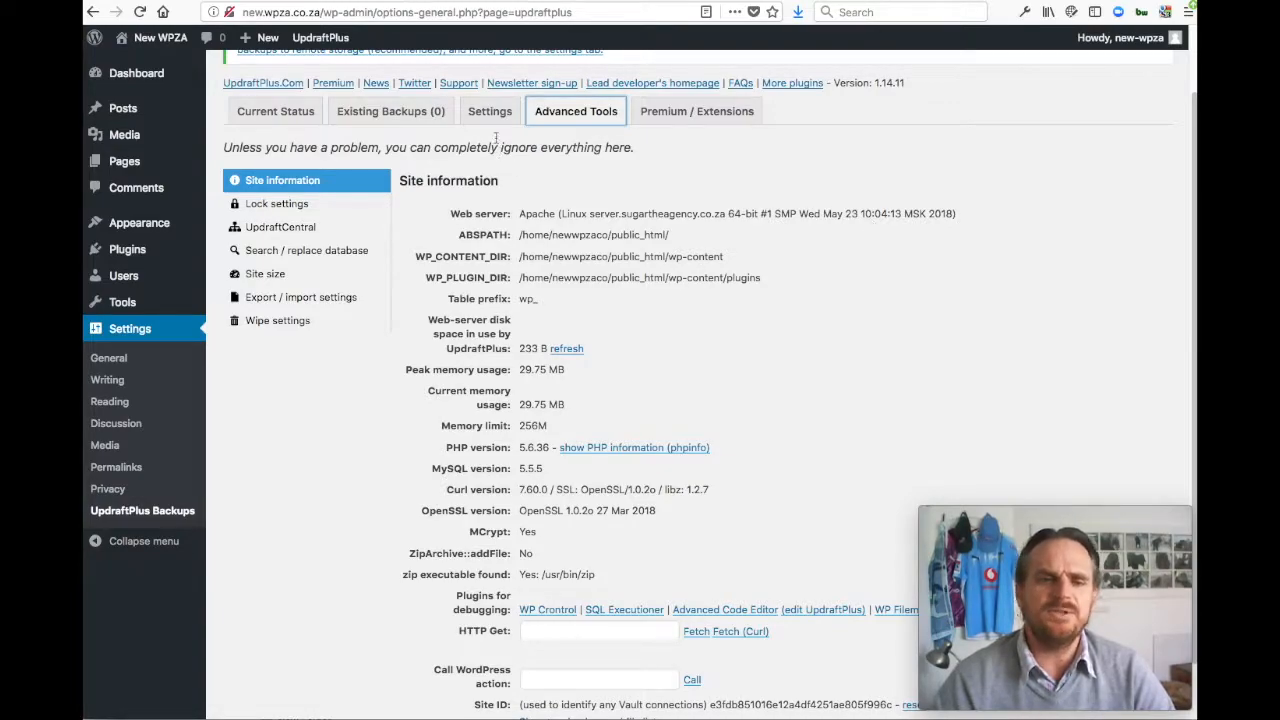
scroll(774, 383, down, 1)
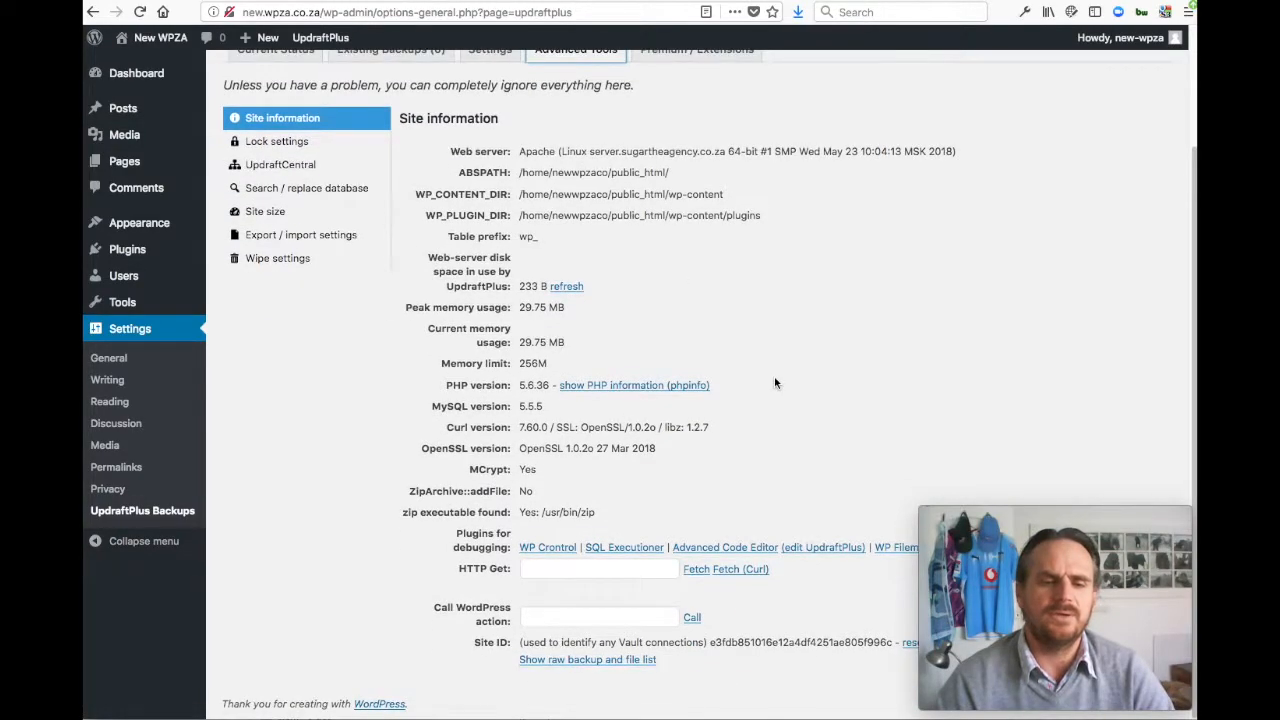
scroll(774, 383, up, 3)
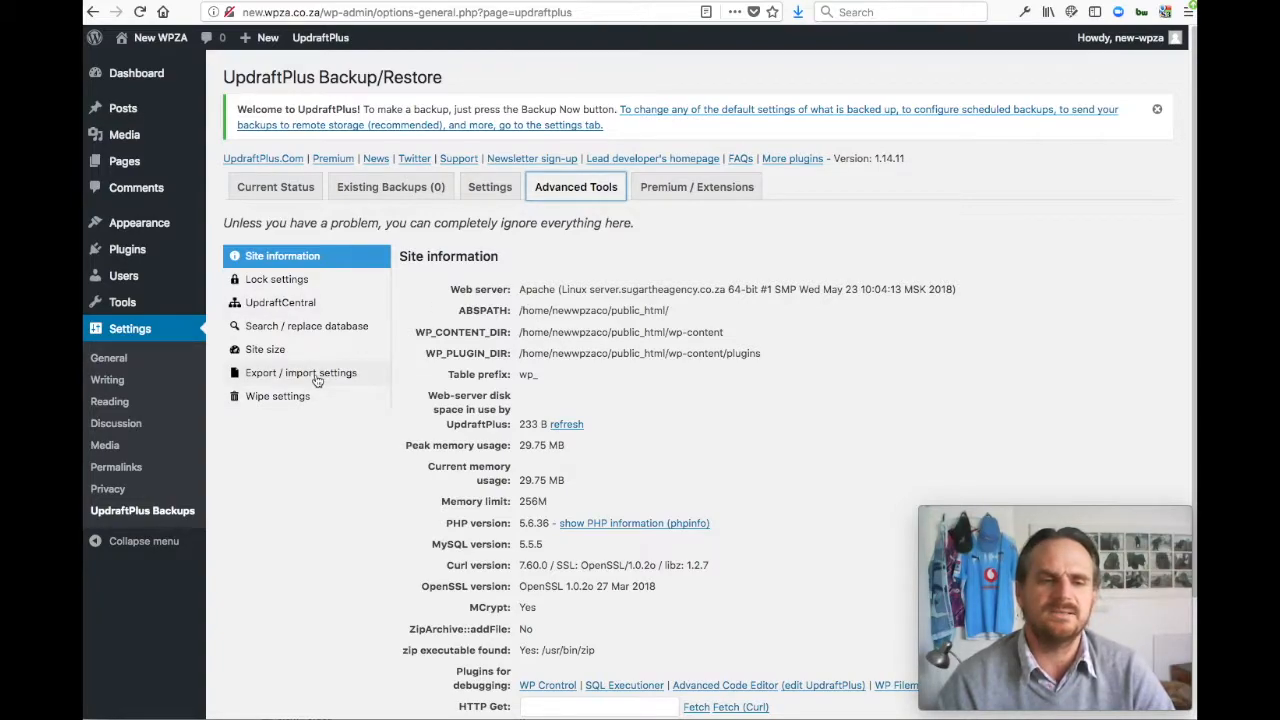
click(281, 358)
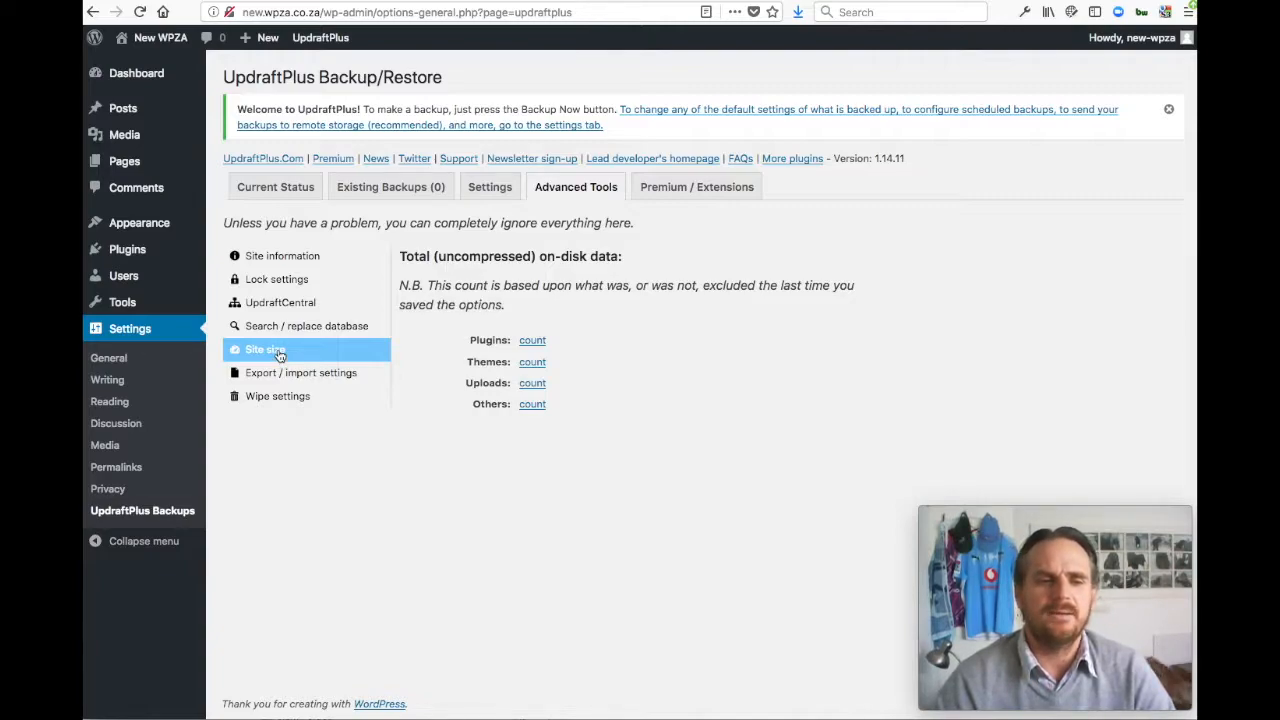
click(286, 328)
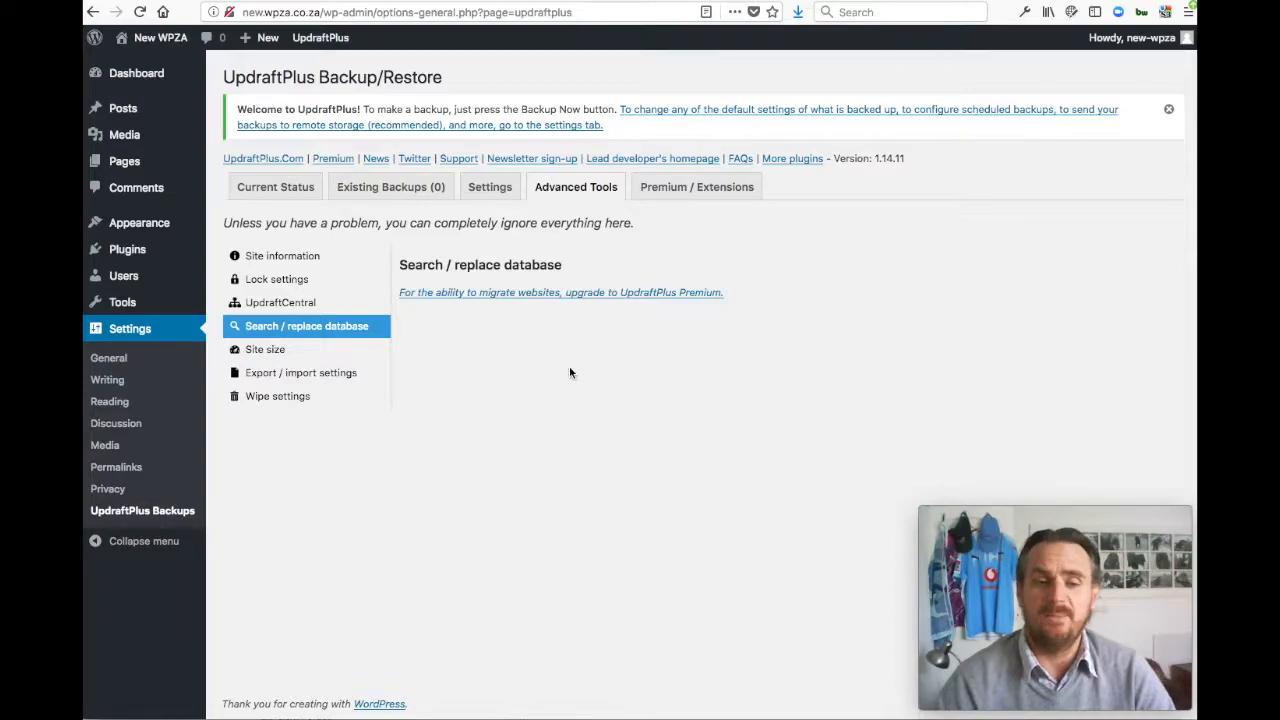
Step: Review UpdraftPlus's settings for backup schedules, remote storage, included files, email reports and expert options
click(495, 189)
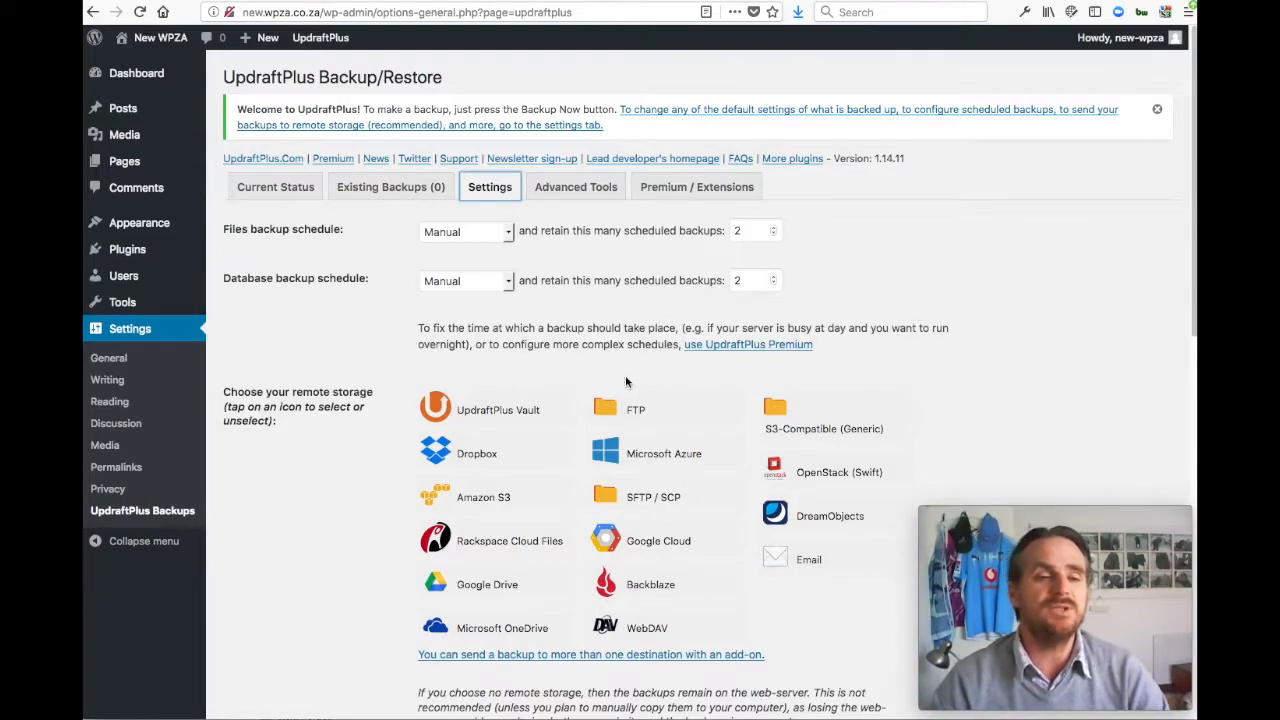
scroll(962, 390, down, 4)
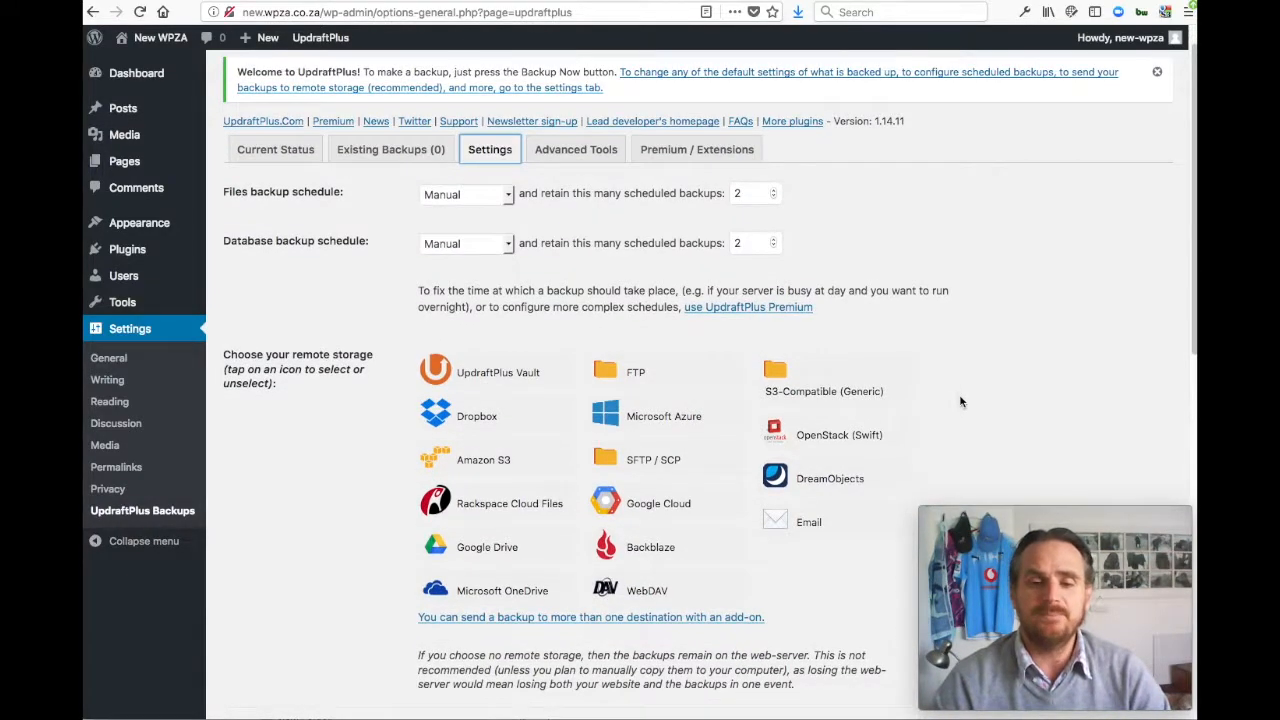
scroll(964, 369, down, 6)
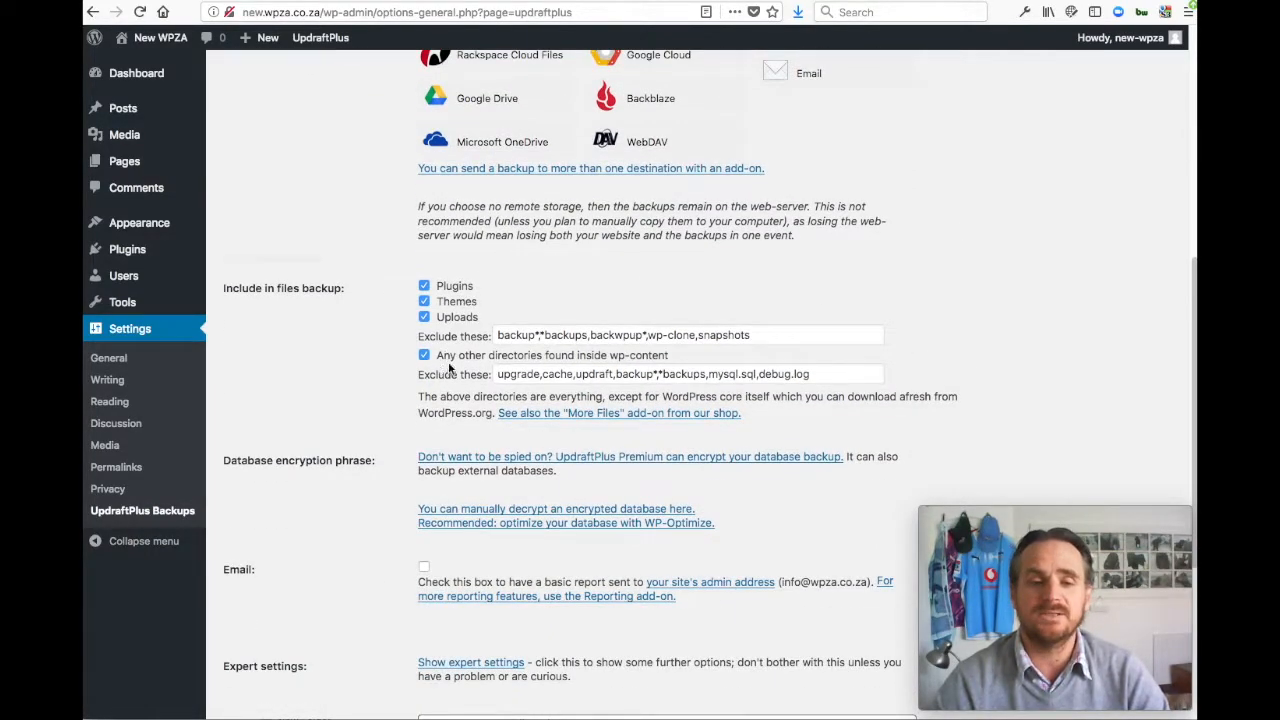
scroll(941, 368, down, 1)
scroll(941, 372, down, 6)
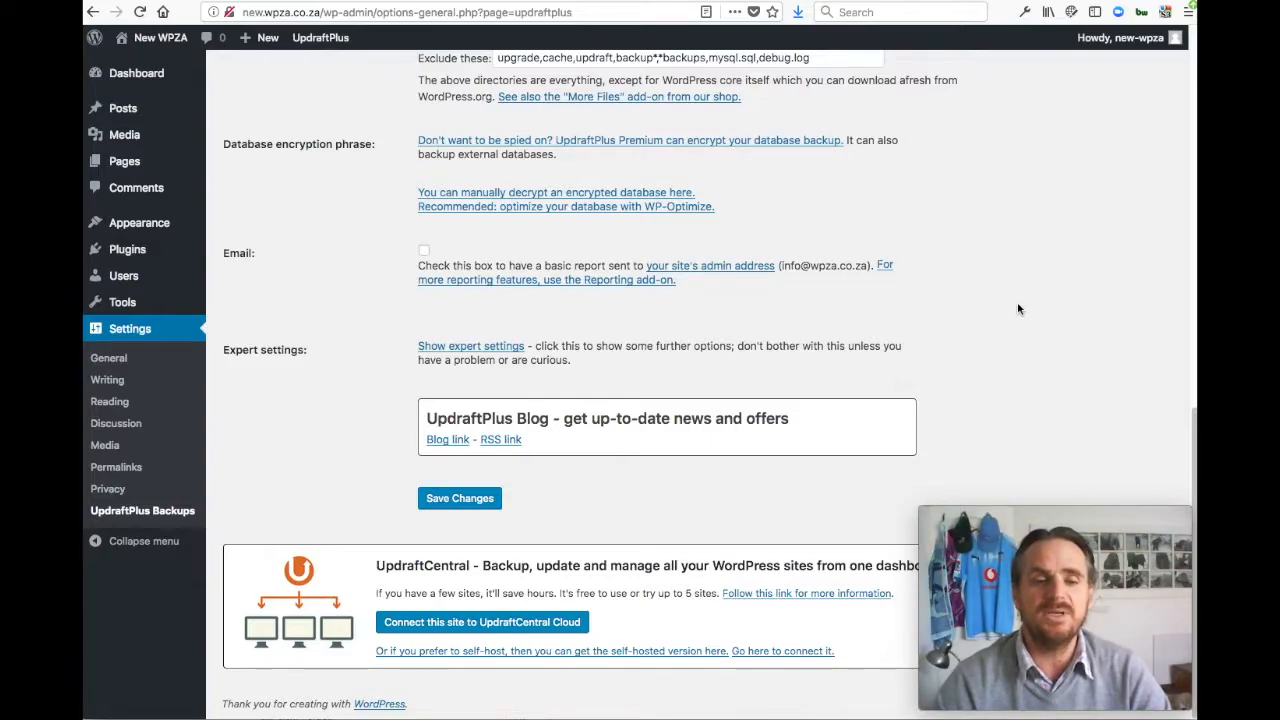
scroll(1017, 306, up, 4)
scroll(1010, 308, up, 12)
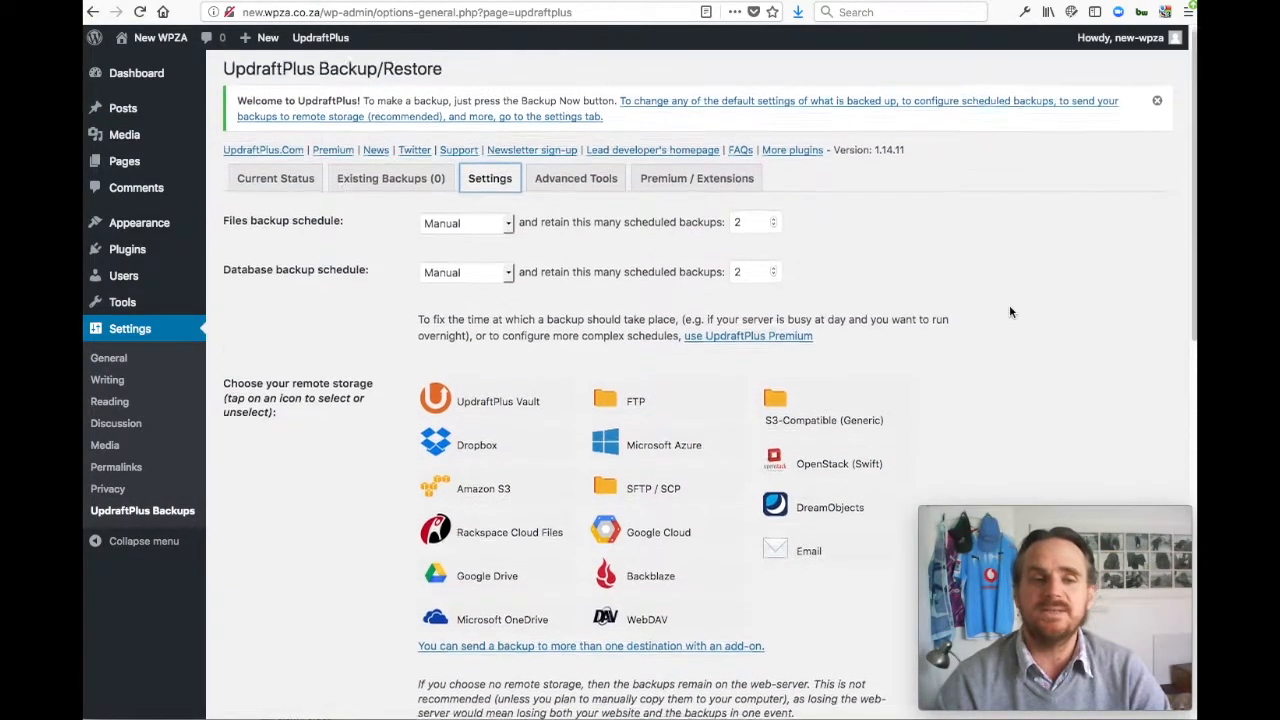
Step: Run a one-time UpdraftPlus backup that includes both the database and the files
click(278, 188)
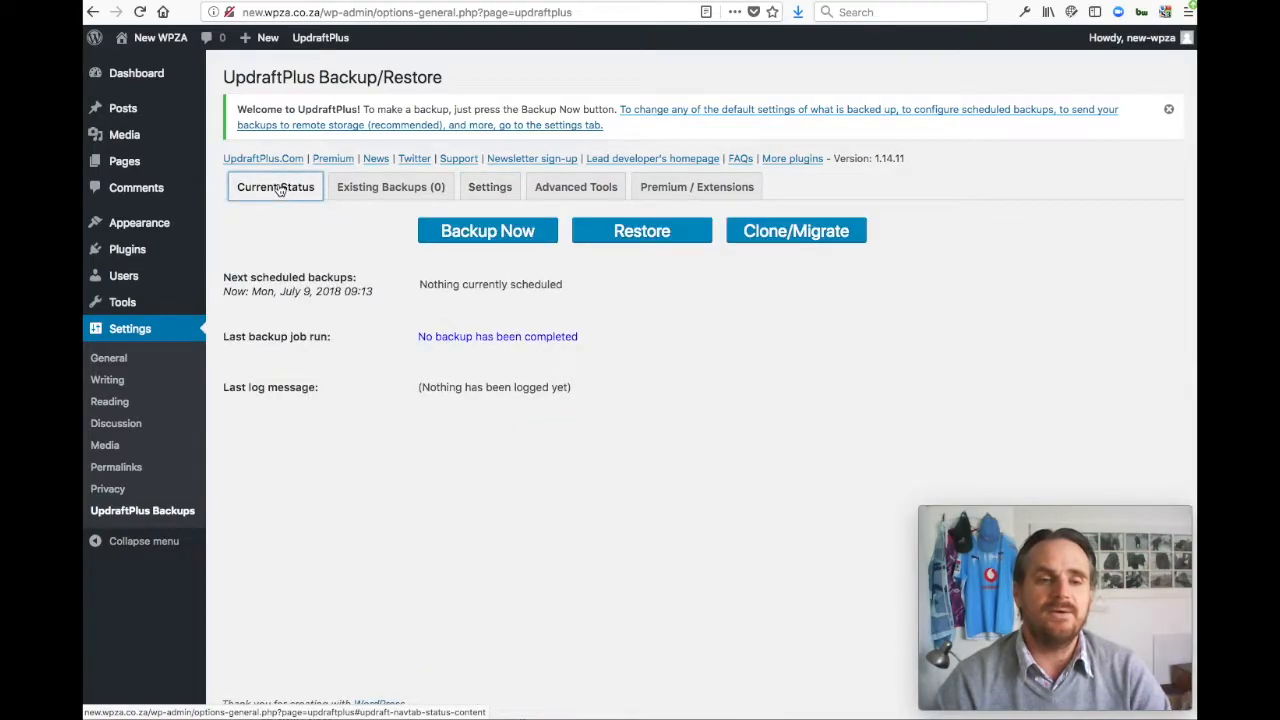
click(498, 240)
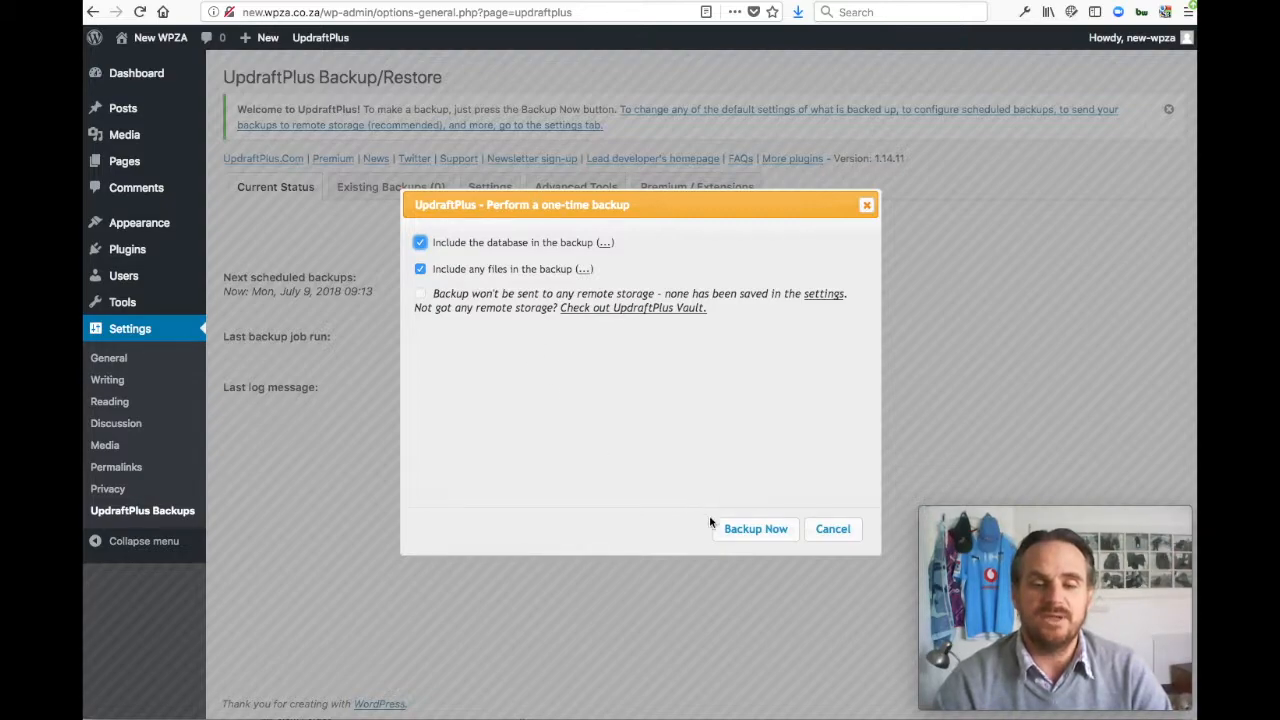
click(758, 533)
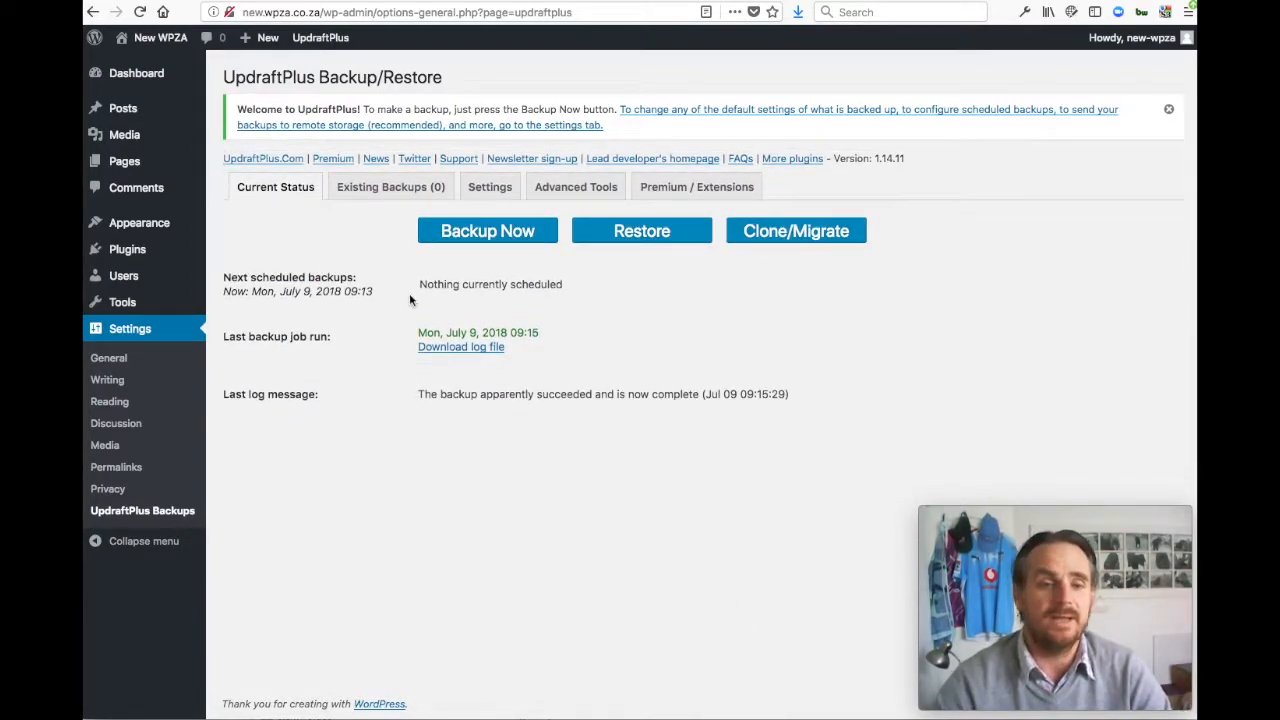
Step: View the log of the Jul 09, 2018 9:15 backup among the existing backups, and close it
click(390, 187)
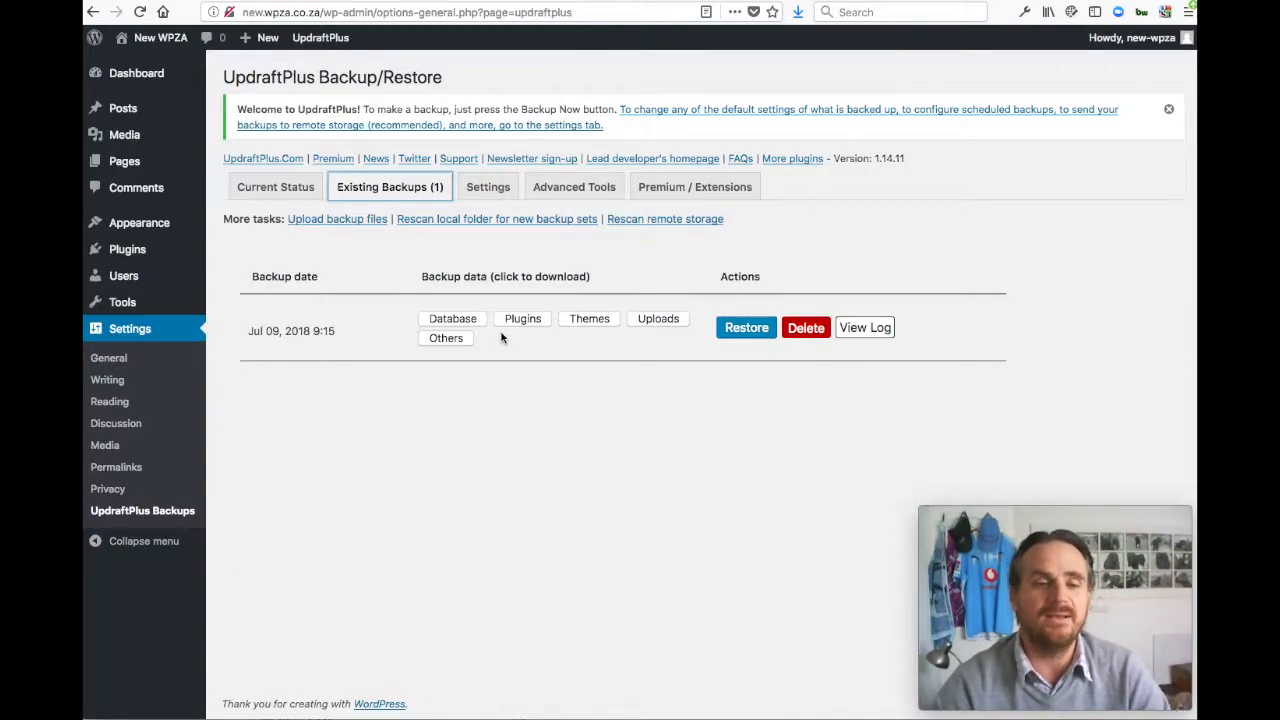
click(864, 327)
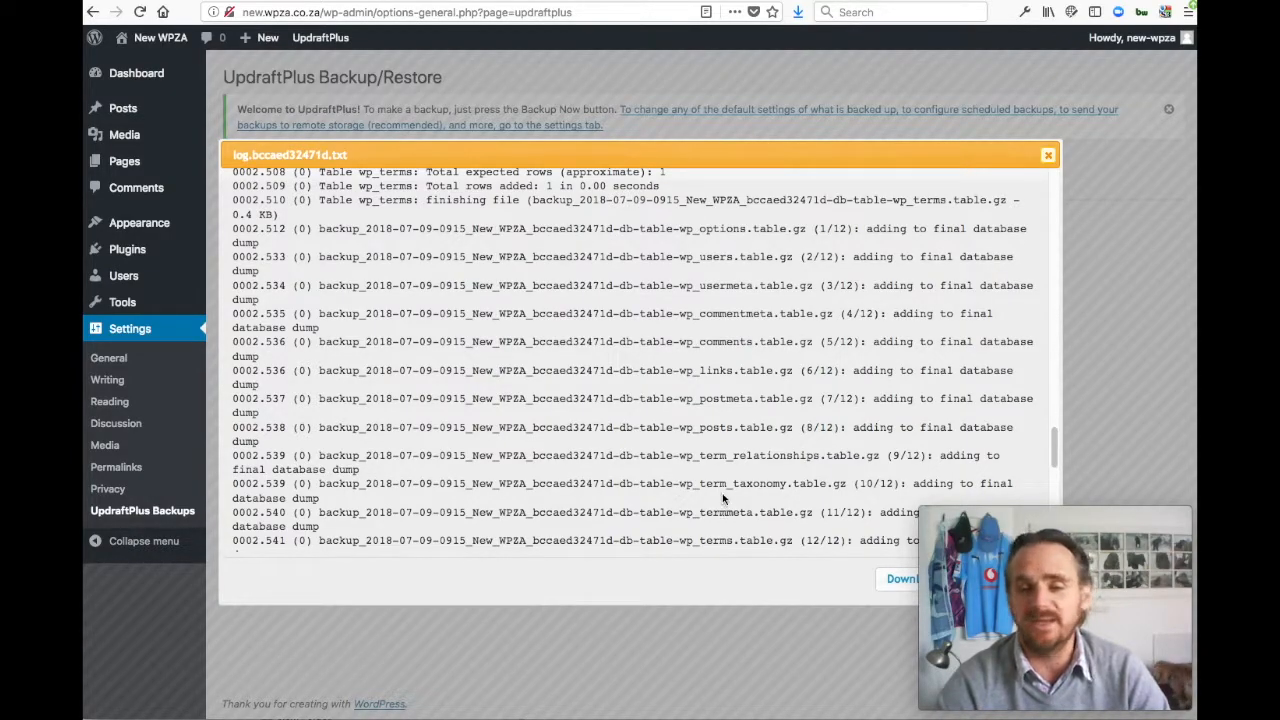
click(1047, 158)
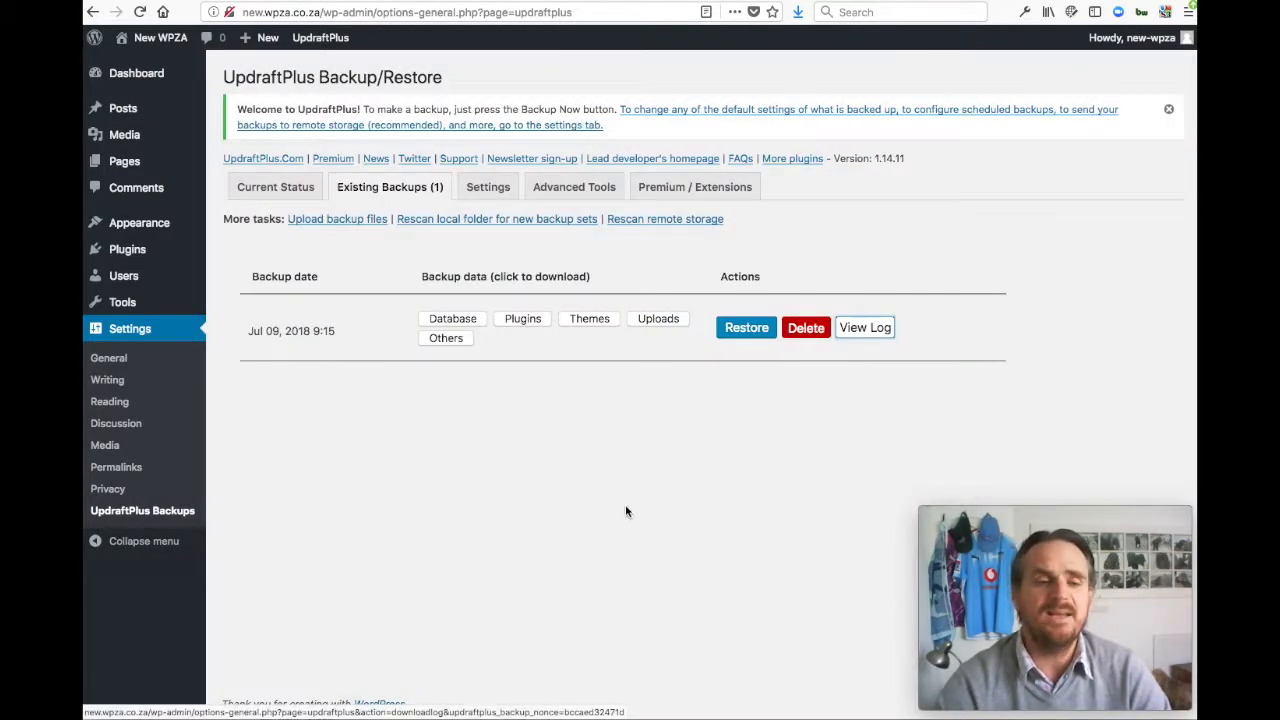
Step: Download the Uploads archive of the Jul 09, 2018 9:15 backup and dismiss its download notice
click(278, 192)
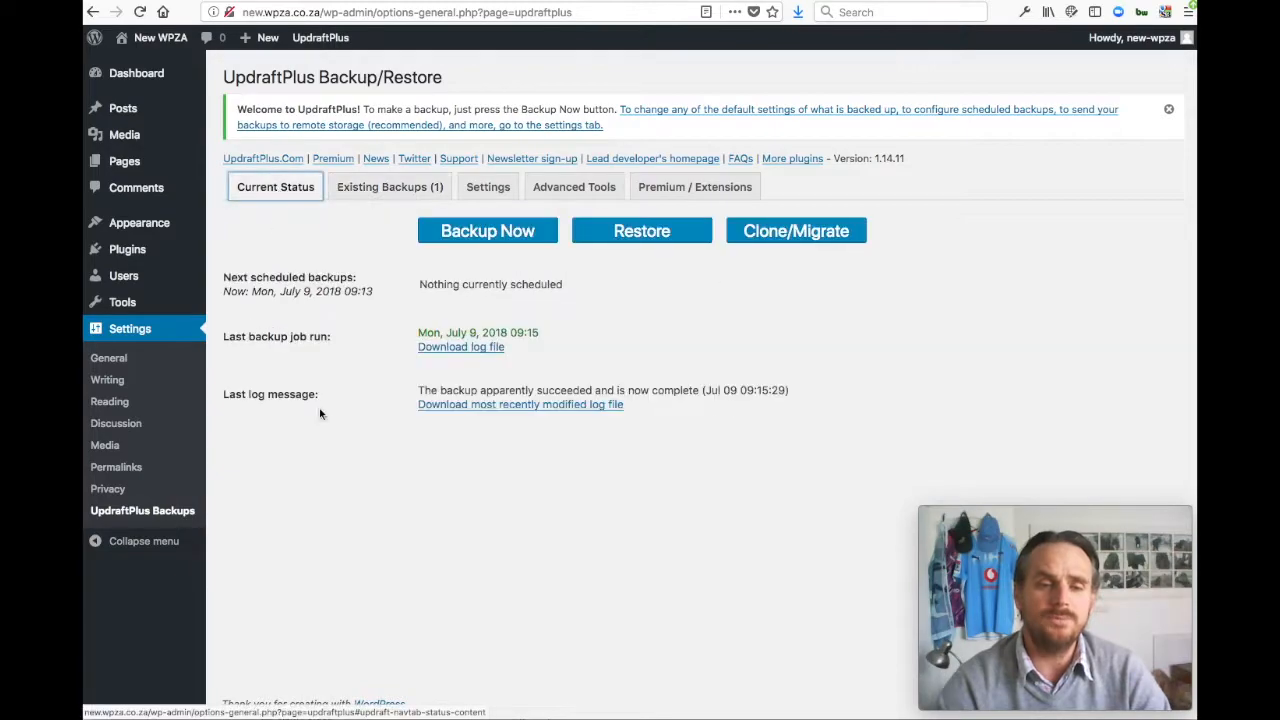
click(652, 238)
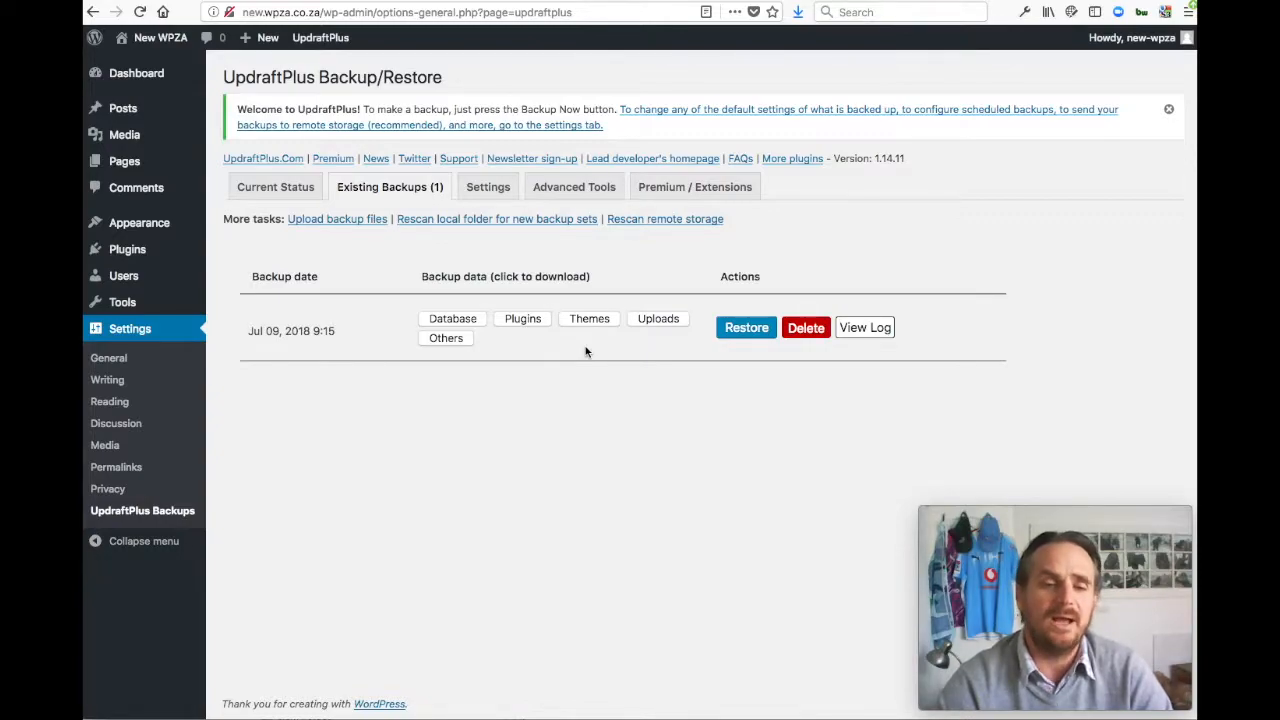
click(648, 320)
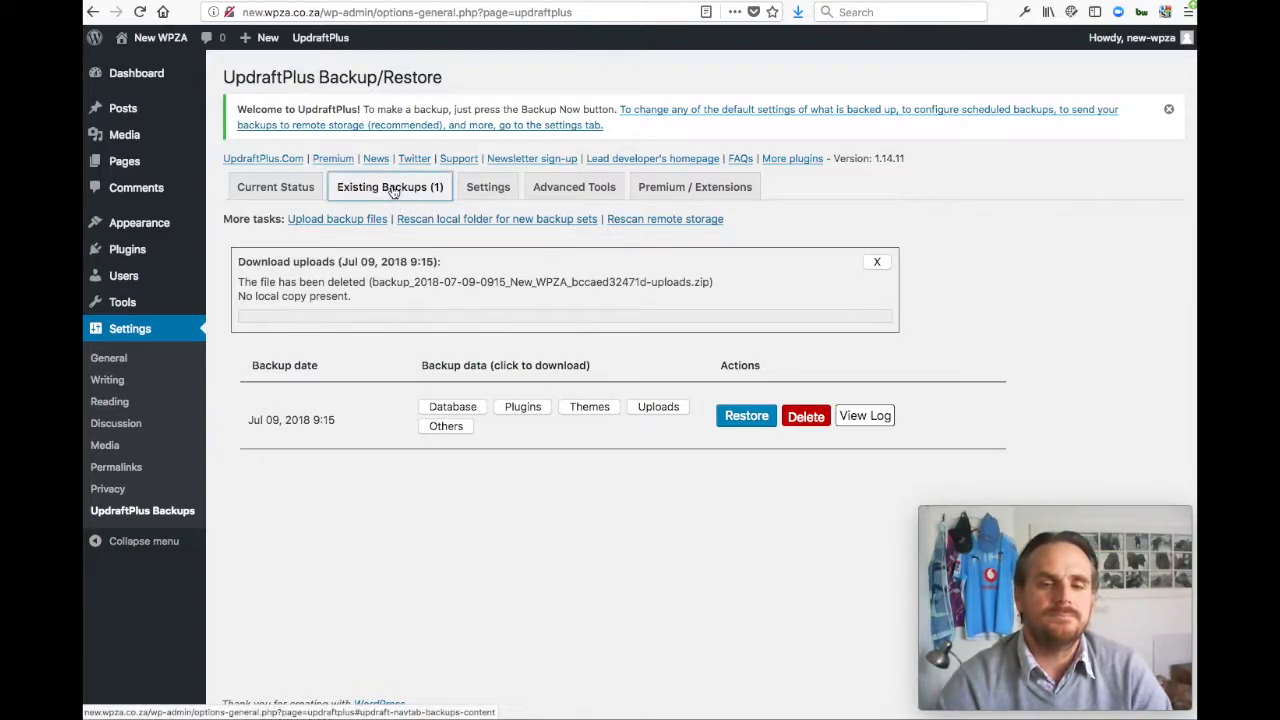
click(877, 262)
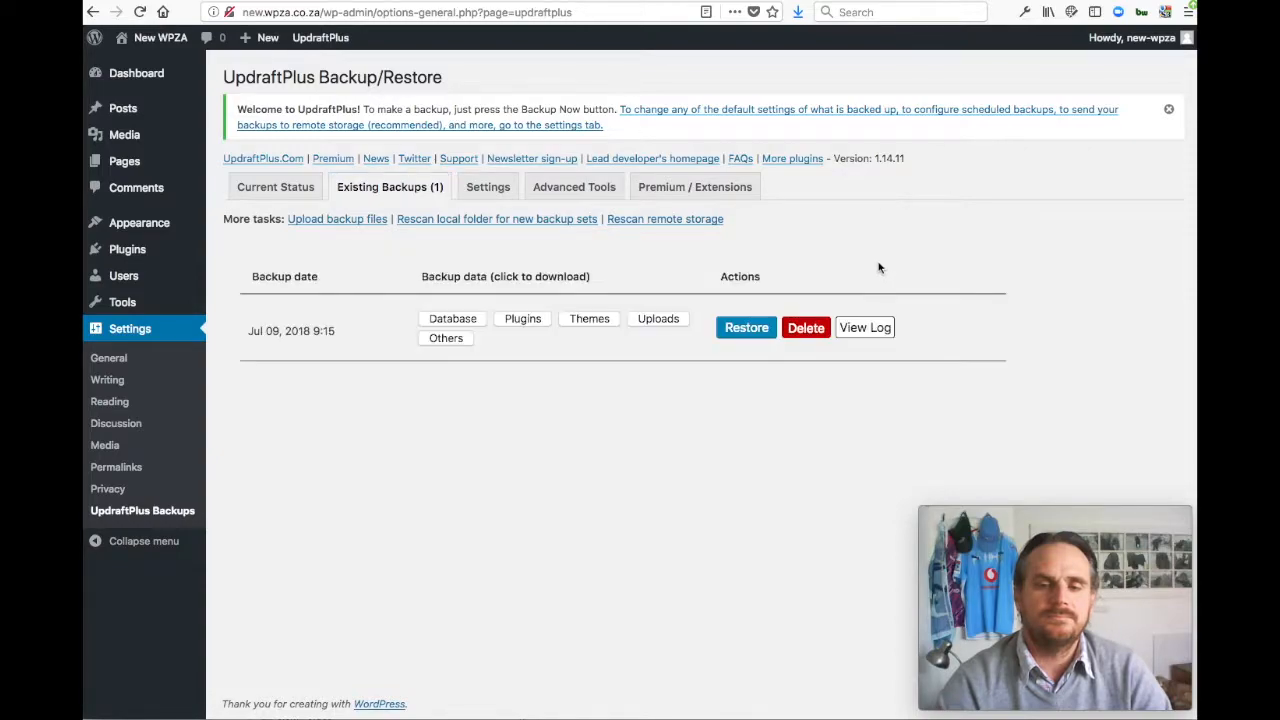
click(488, 190)
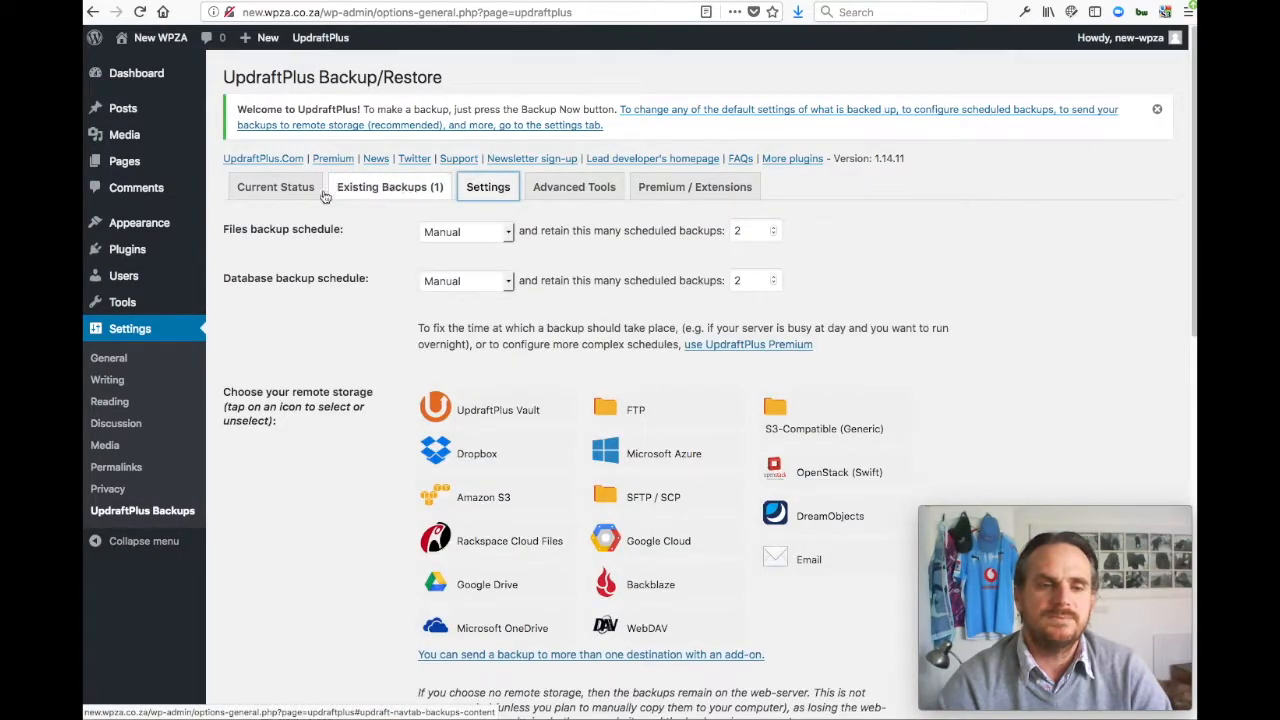
click(272, 189)
click(375, 190)
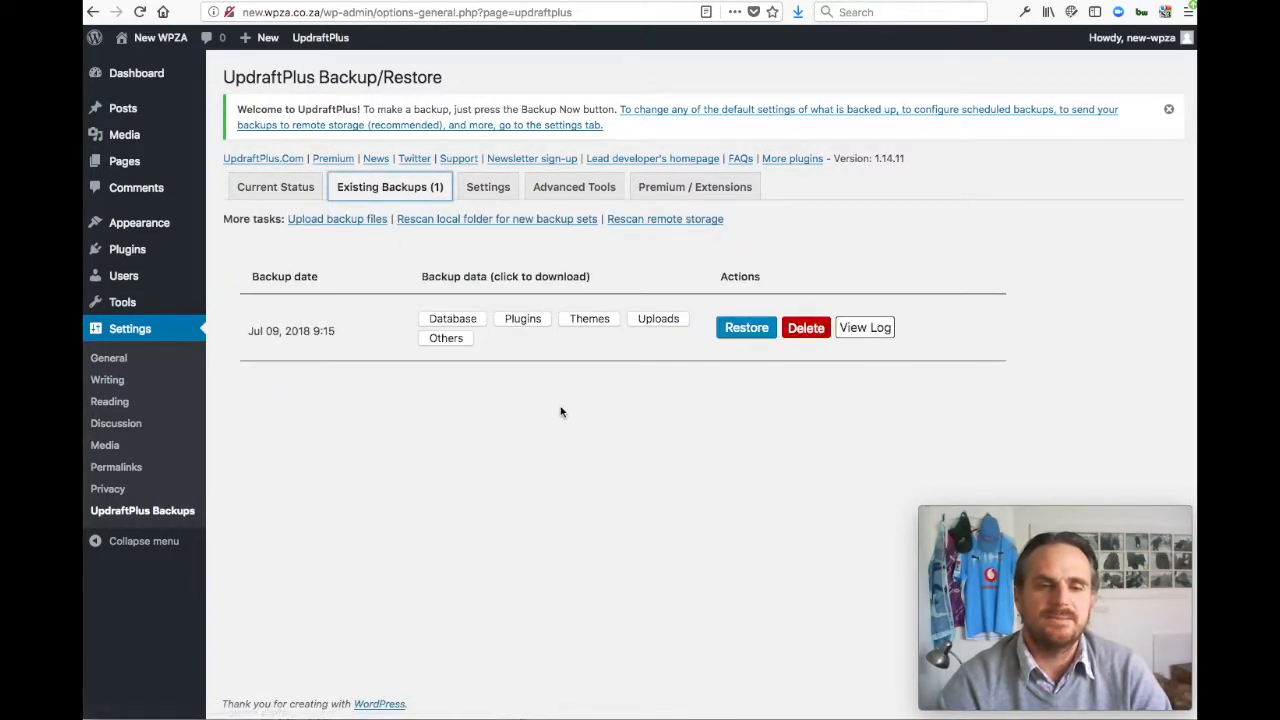
click(275, 189)
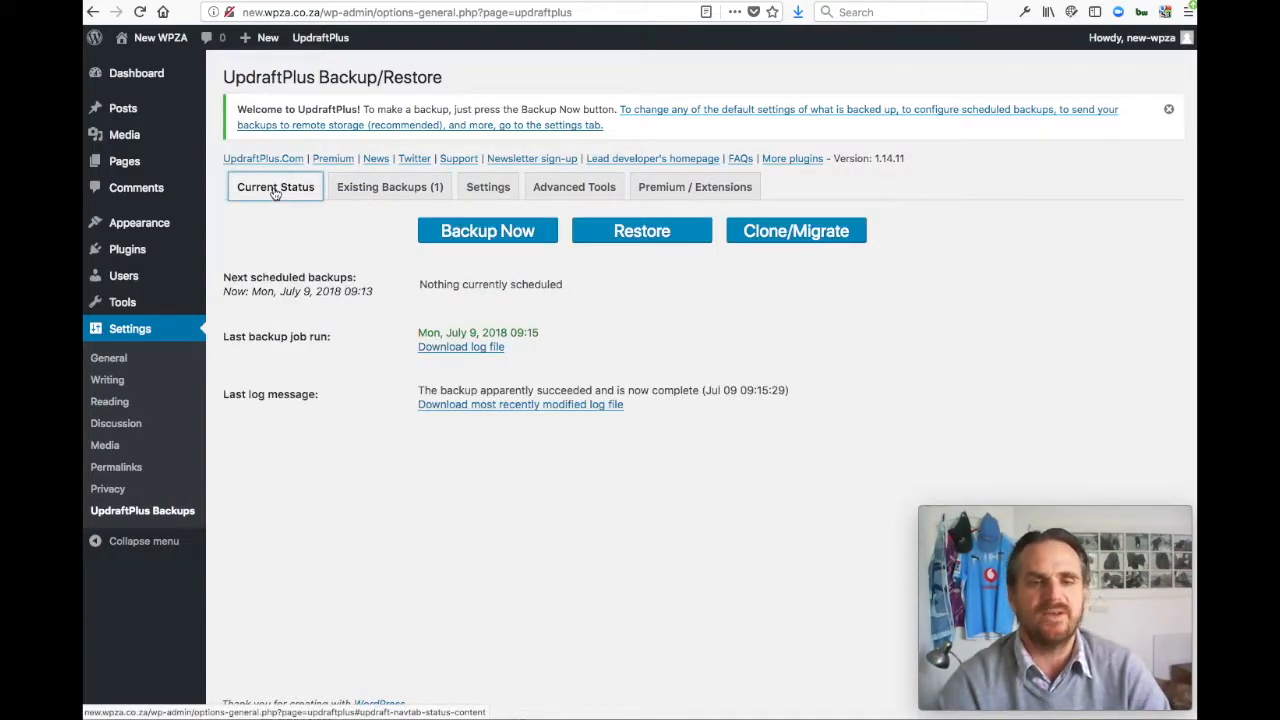
Step: Set UpdraftPlus's files backup schedule to Weekly and retain 4 scheduled backups
click(486, 188)
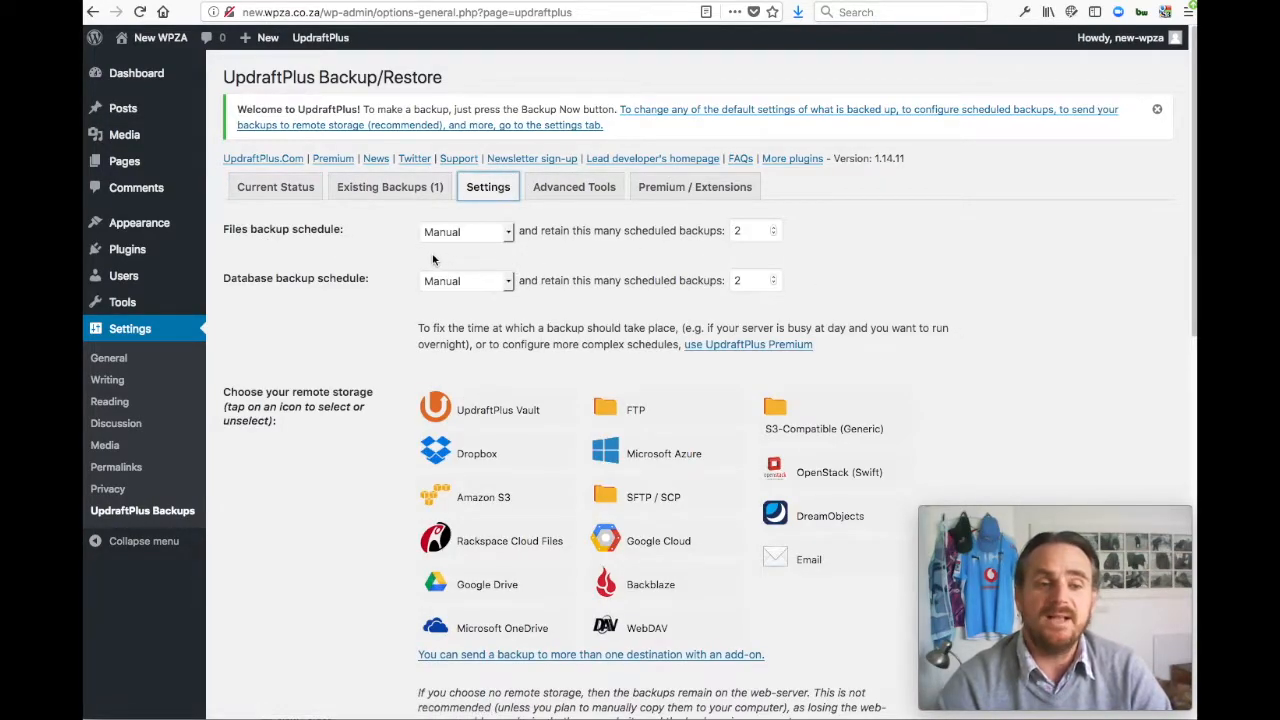
click(506, 233)
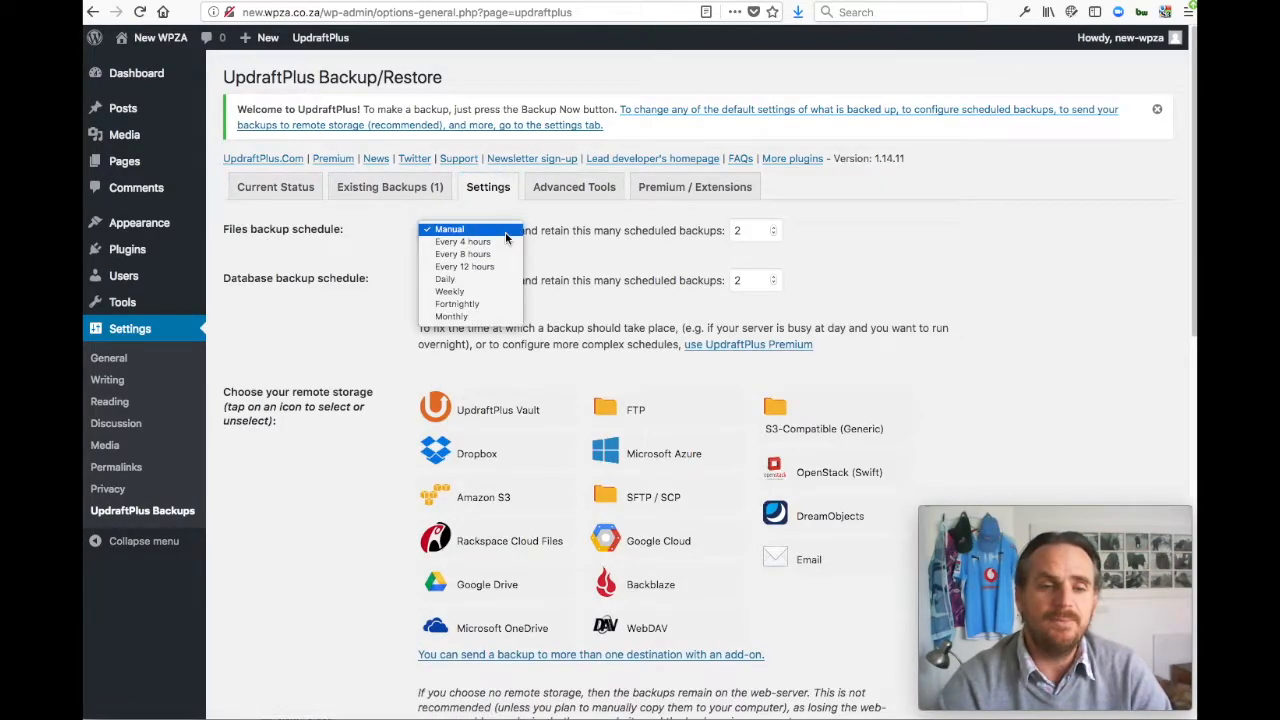
click(491, 289)
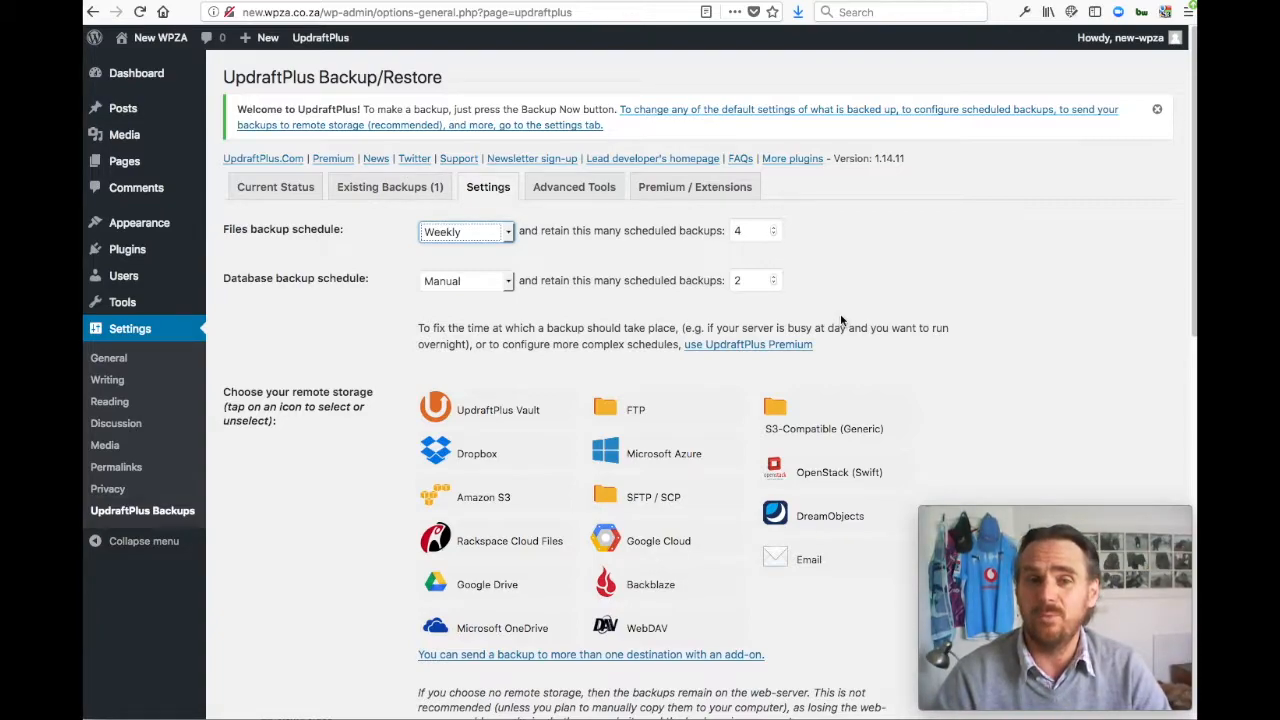
Step: Set the database backup schedule to Daily and retain 10 scheduled backups
click(508, 282)
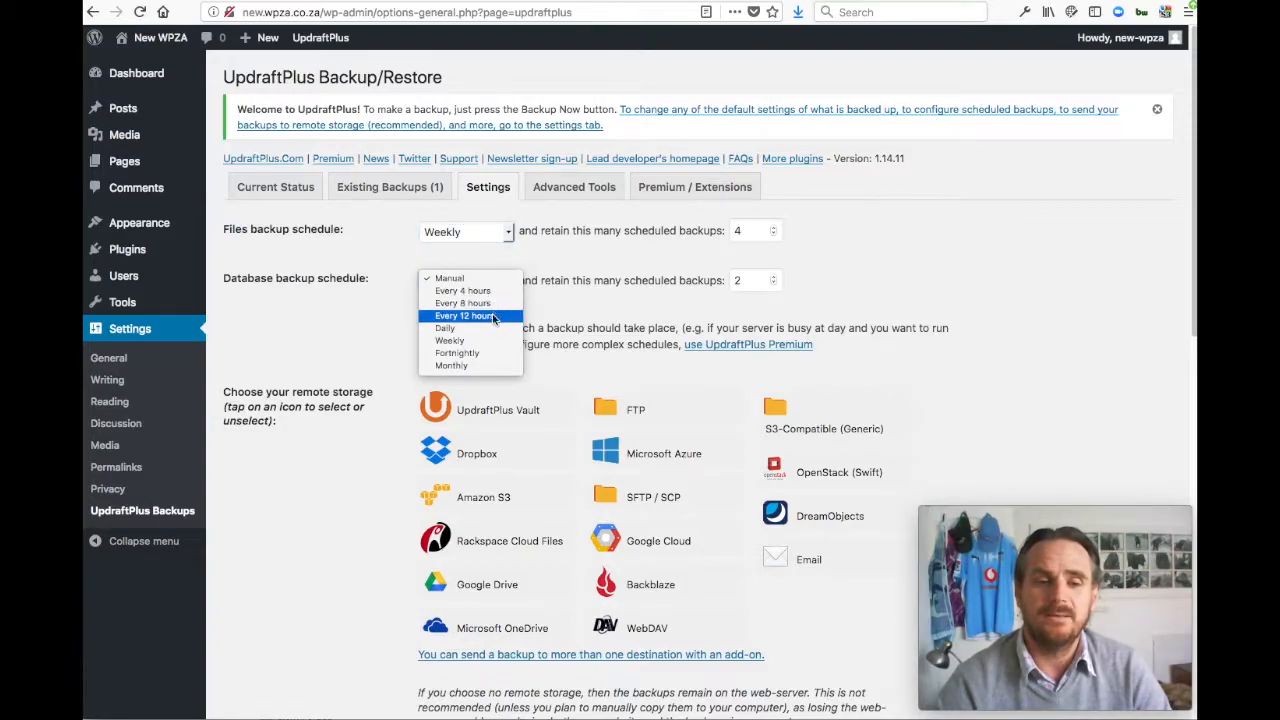
click(488, 328)
double_click(742, 281)
text(10)
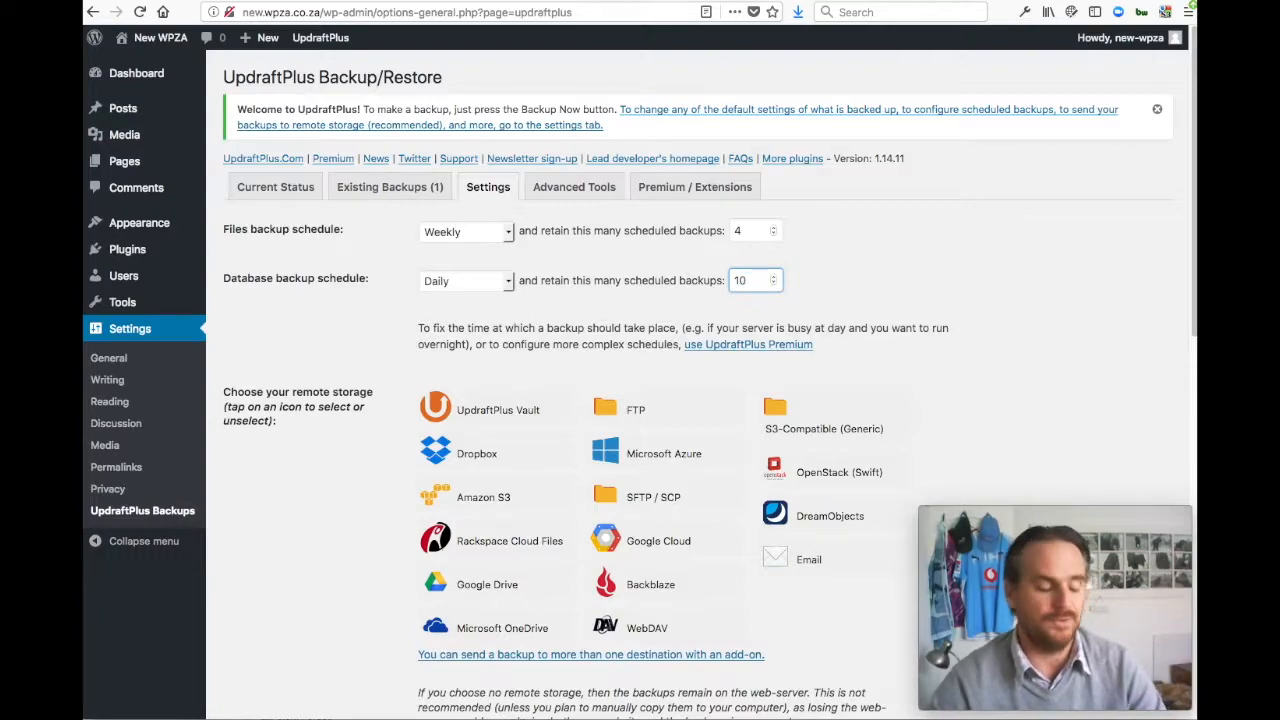
key(Tab)
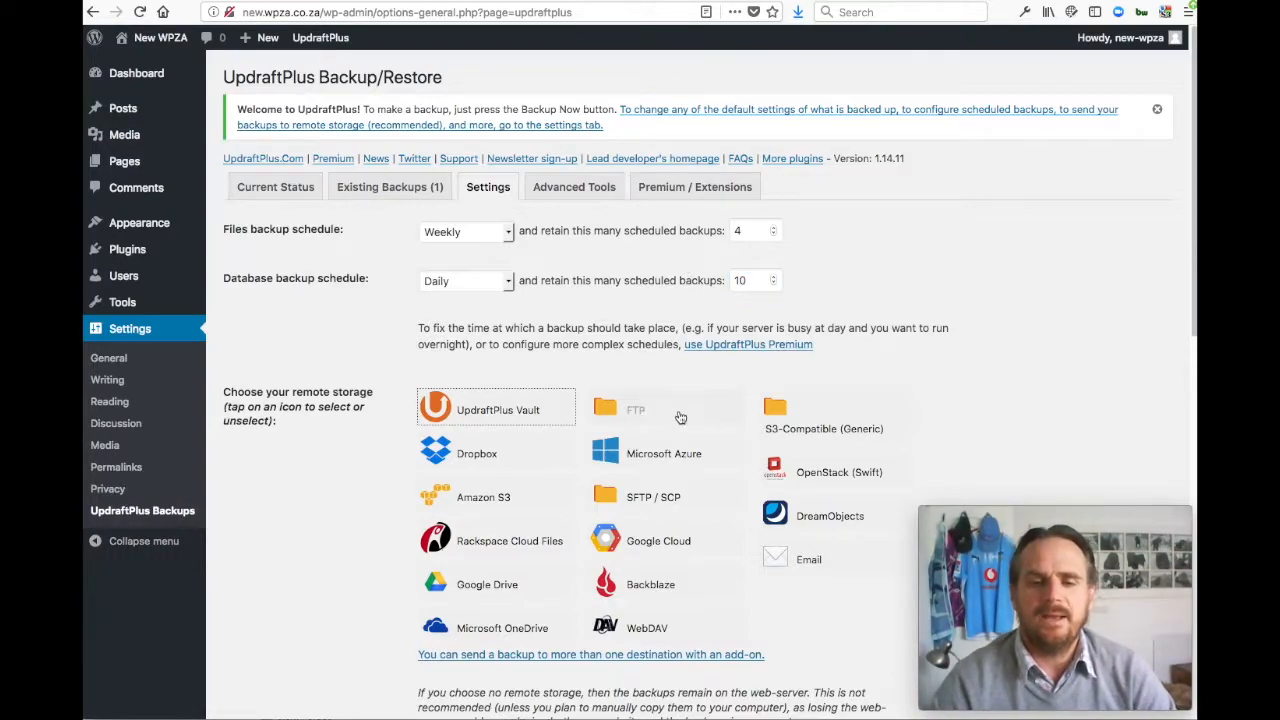
Step: Select FTP as the remote storage to review its connection settings, and deselect it again
scroll(1008, 415, down, 5)
scroll(1004, 368, up, 1)
scroll(1004, 368, up, 2)
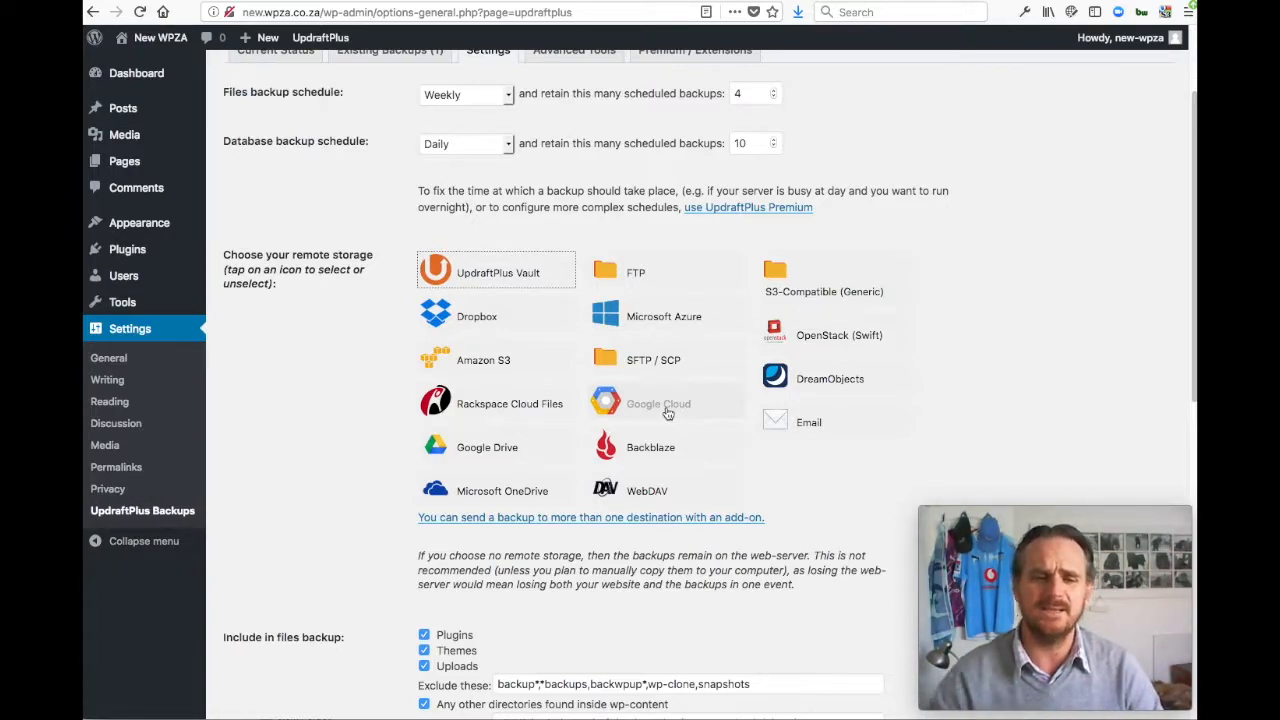
click(635, 275)
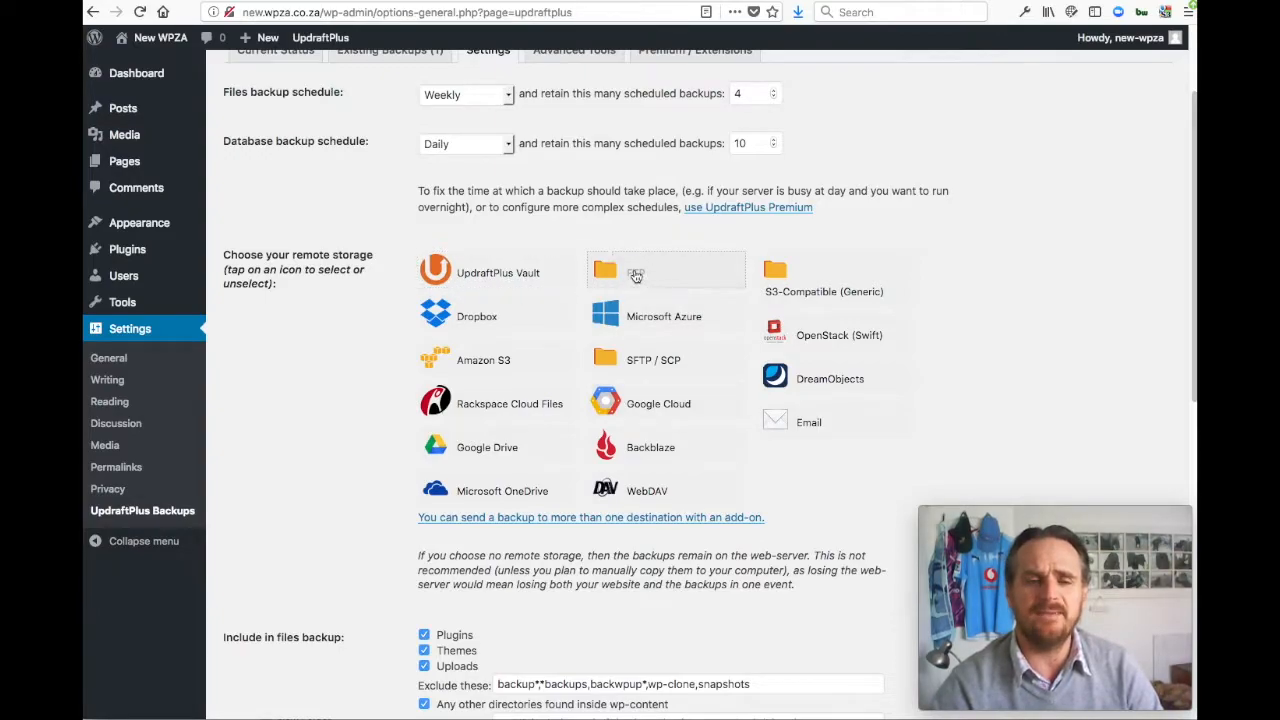
scroll(968, 326, down, 5)
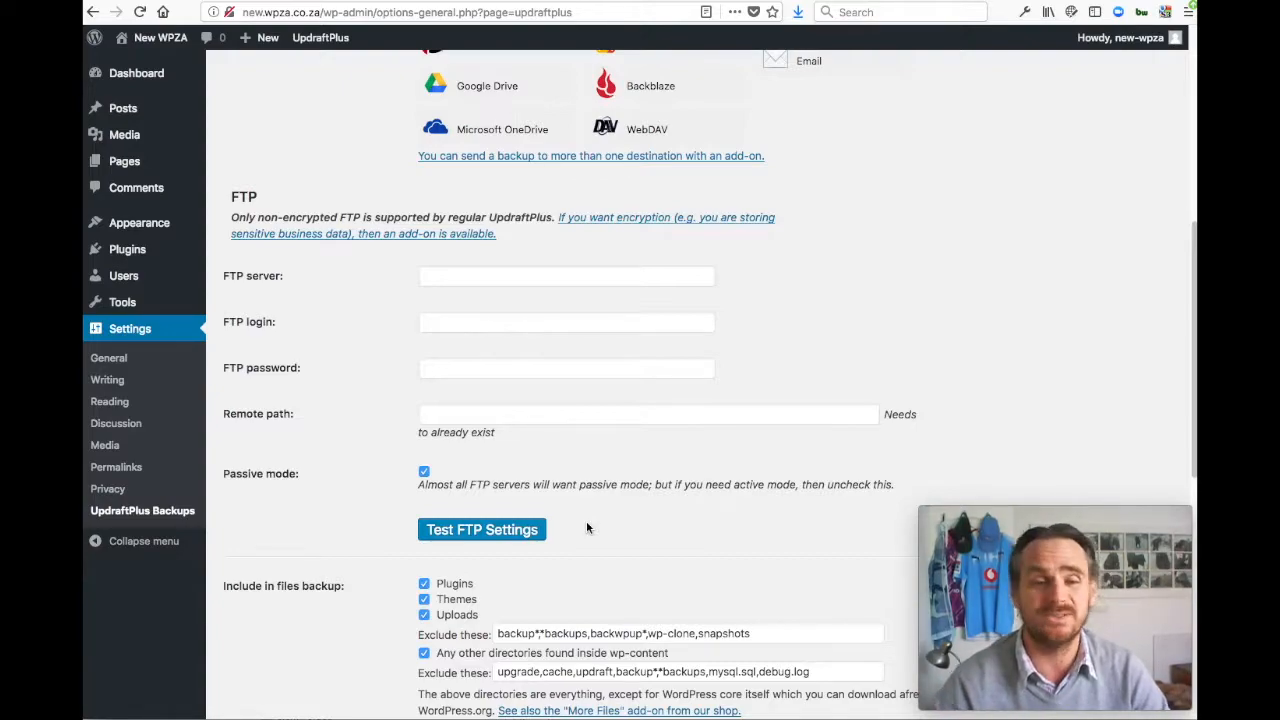
scroll(1000, 272, up, 3)
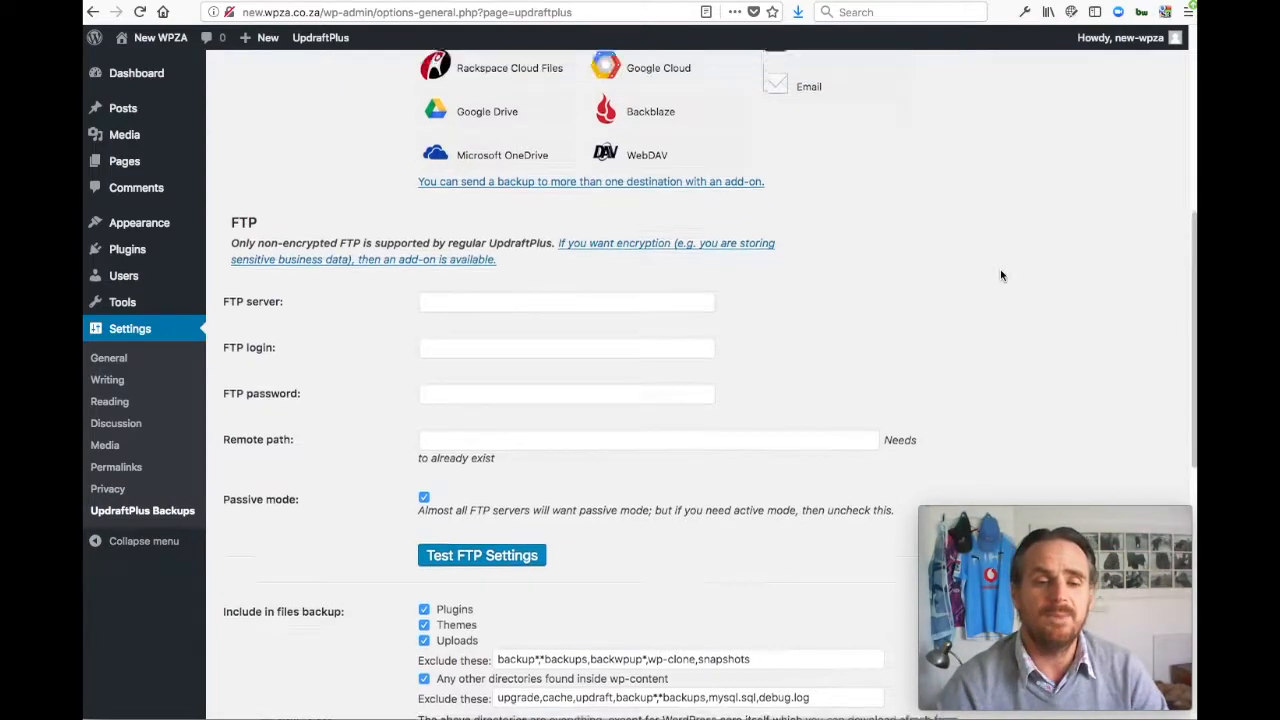
click(621, 240)
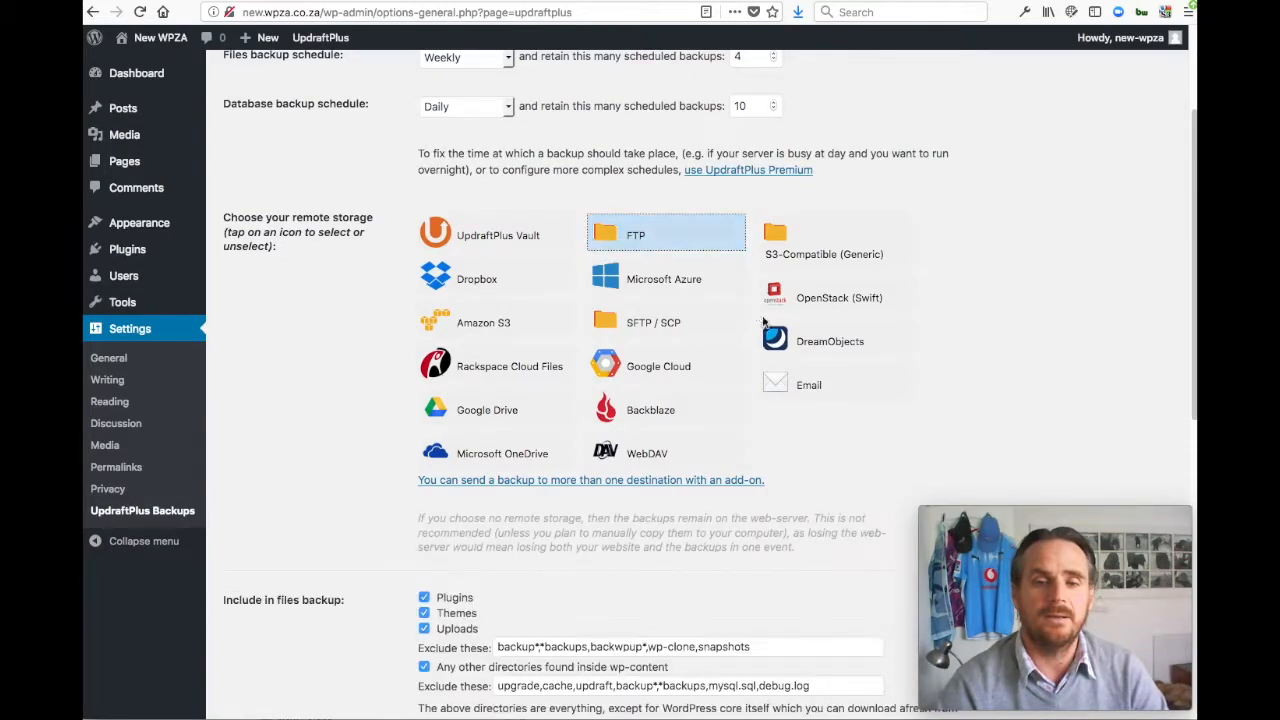
Step: Save the changed UpdraftPlus backup settings
scroll(977, 379, down, 4)
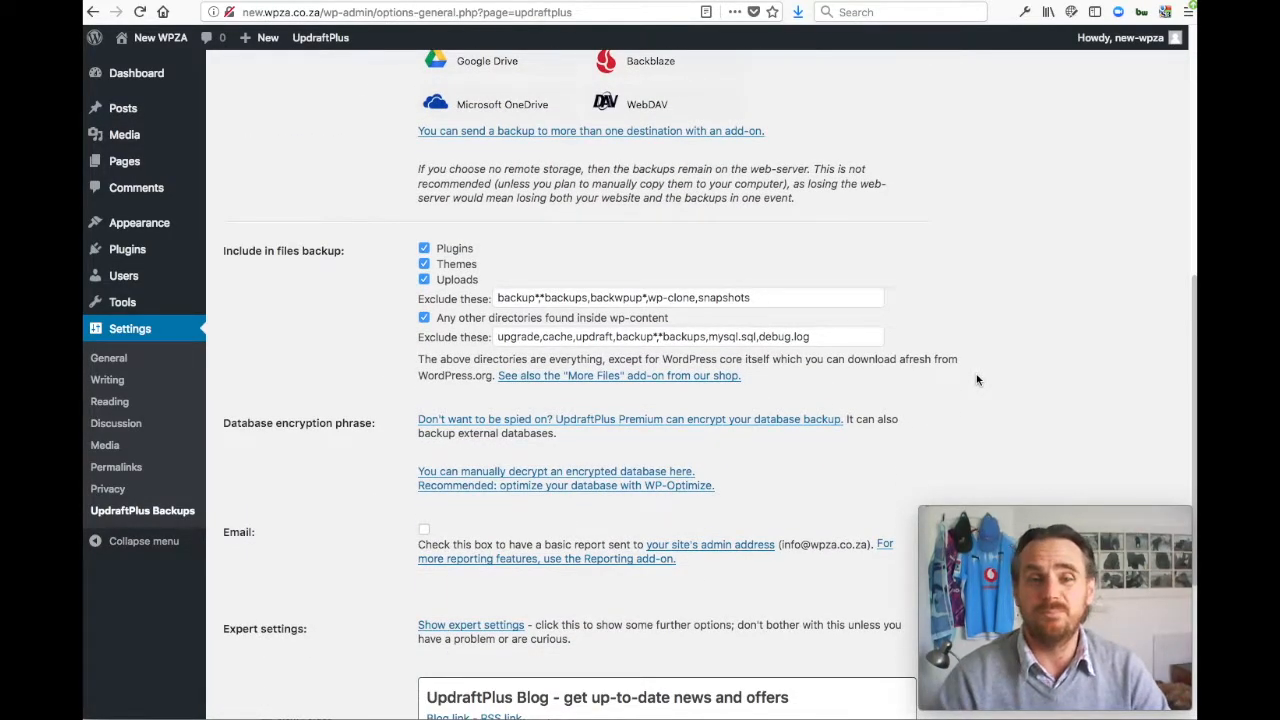
scroll(977, 379, down, 3)
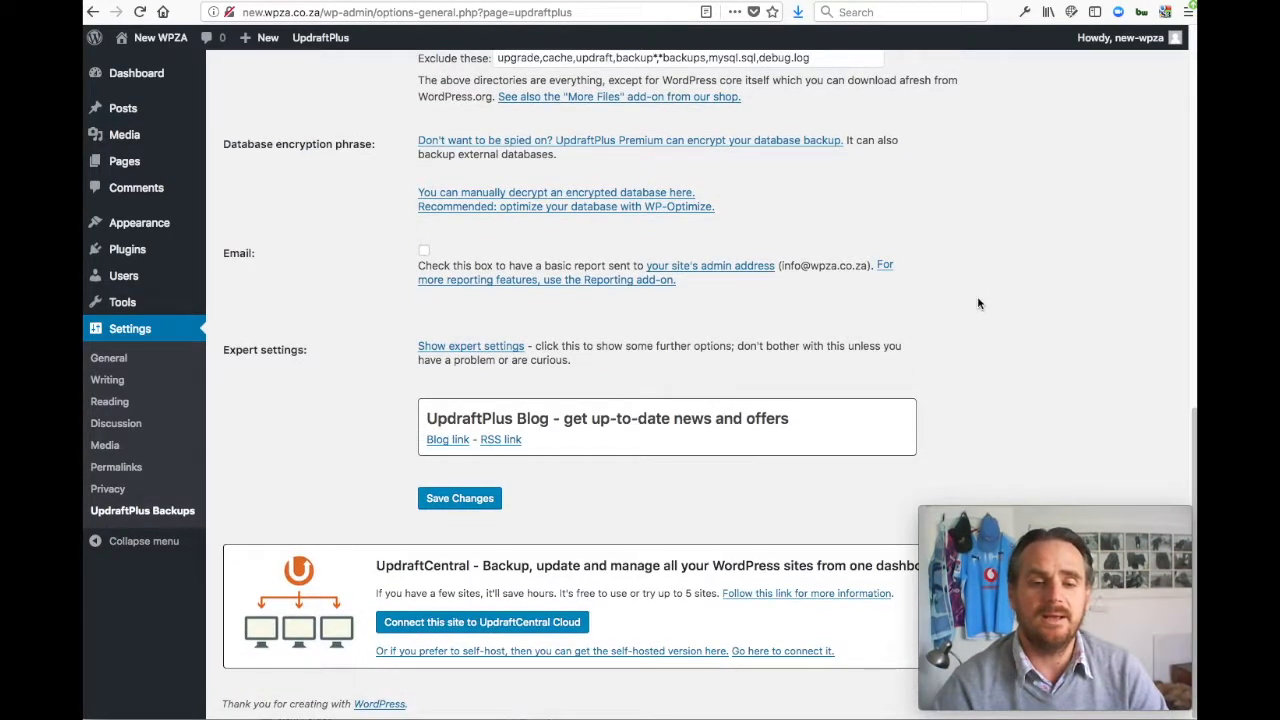
scroll(978, 303, up, 1)
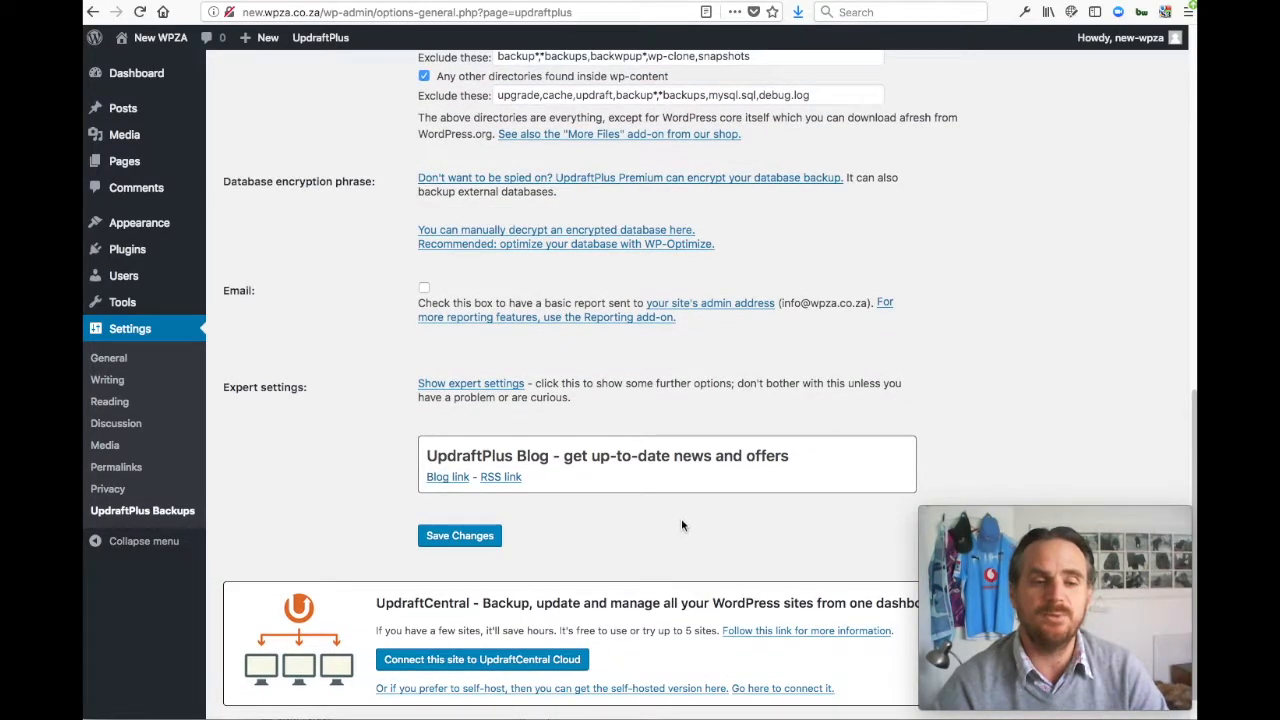
click(481, 541)
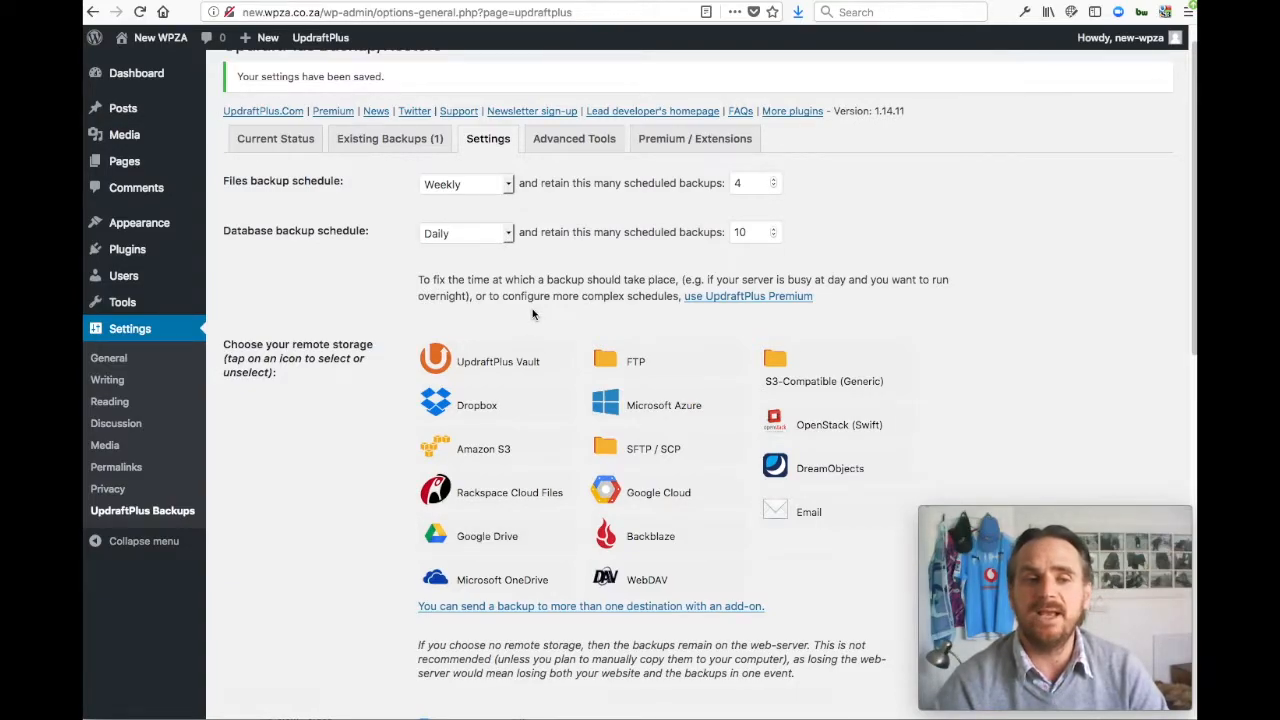
Step: Check the next scheduled file and database backups in the current status, and look over the existing backups
click(285, 140)
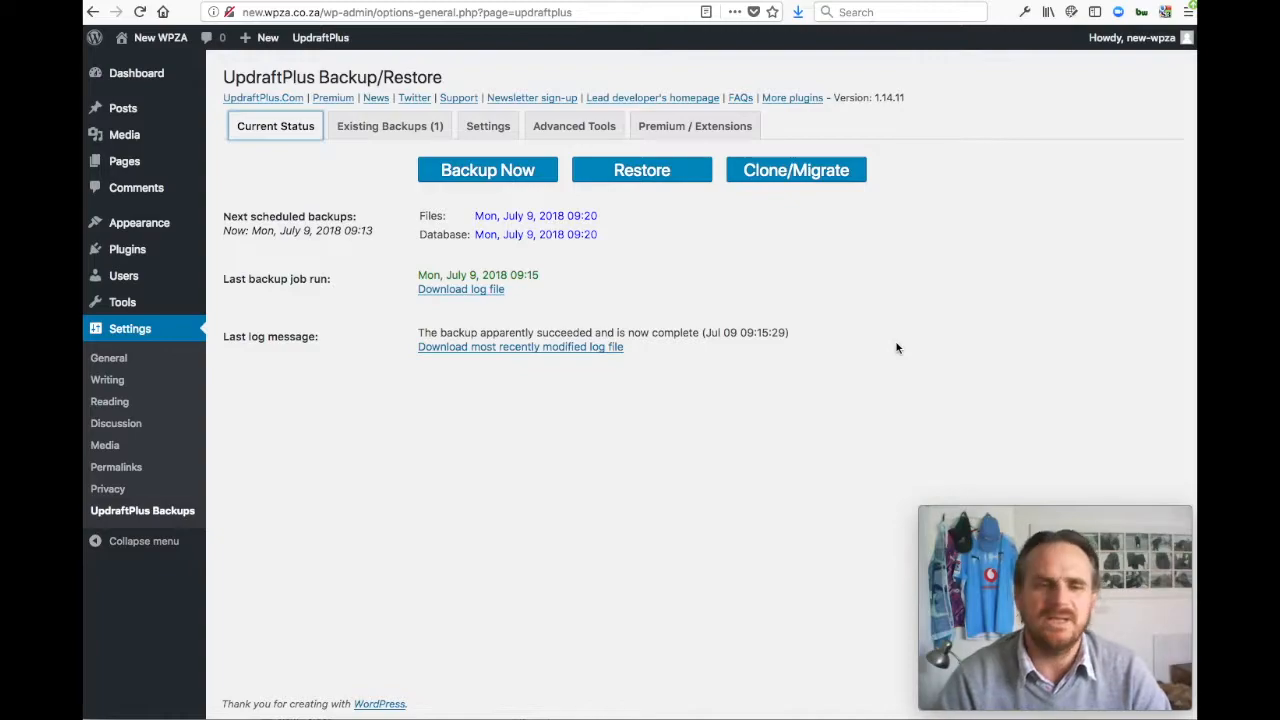
click(345, 128)
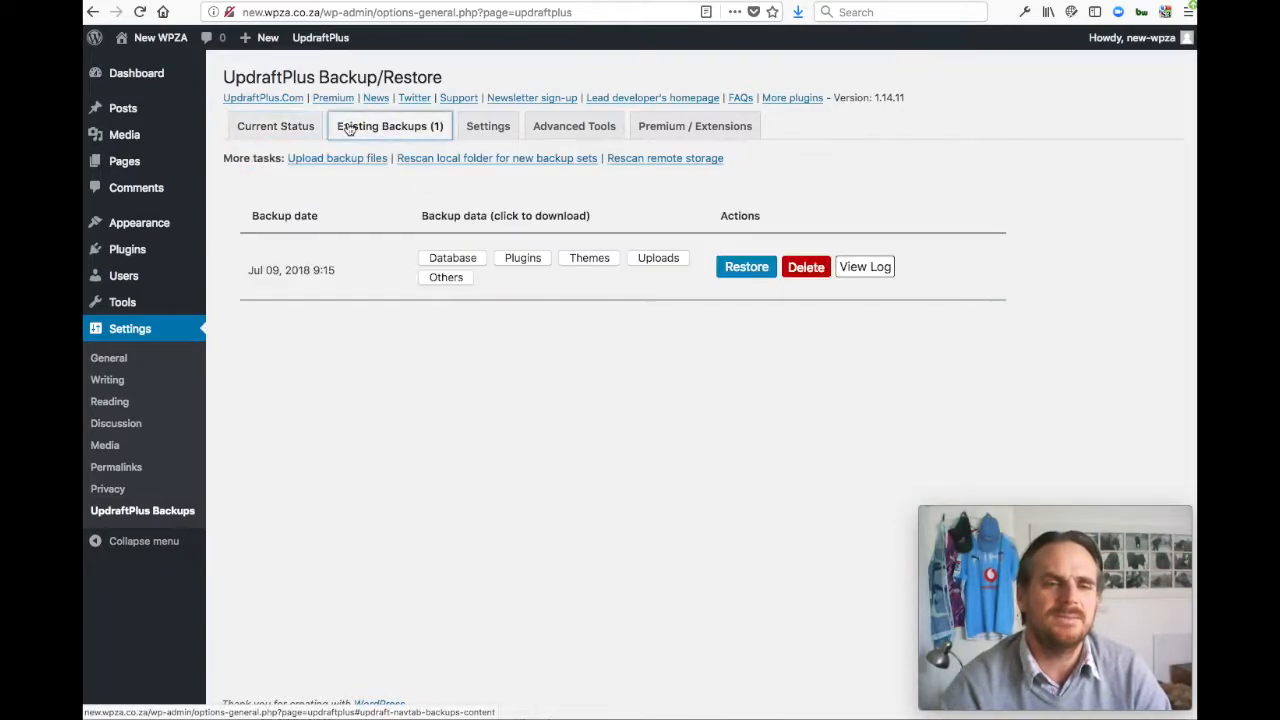
click(292, 129)
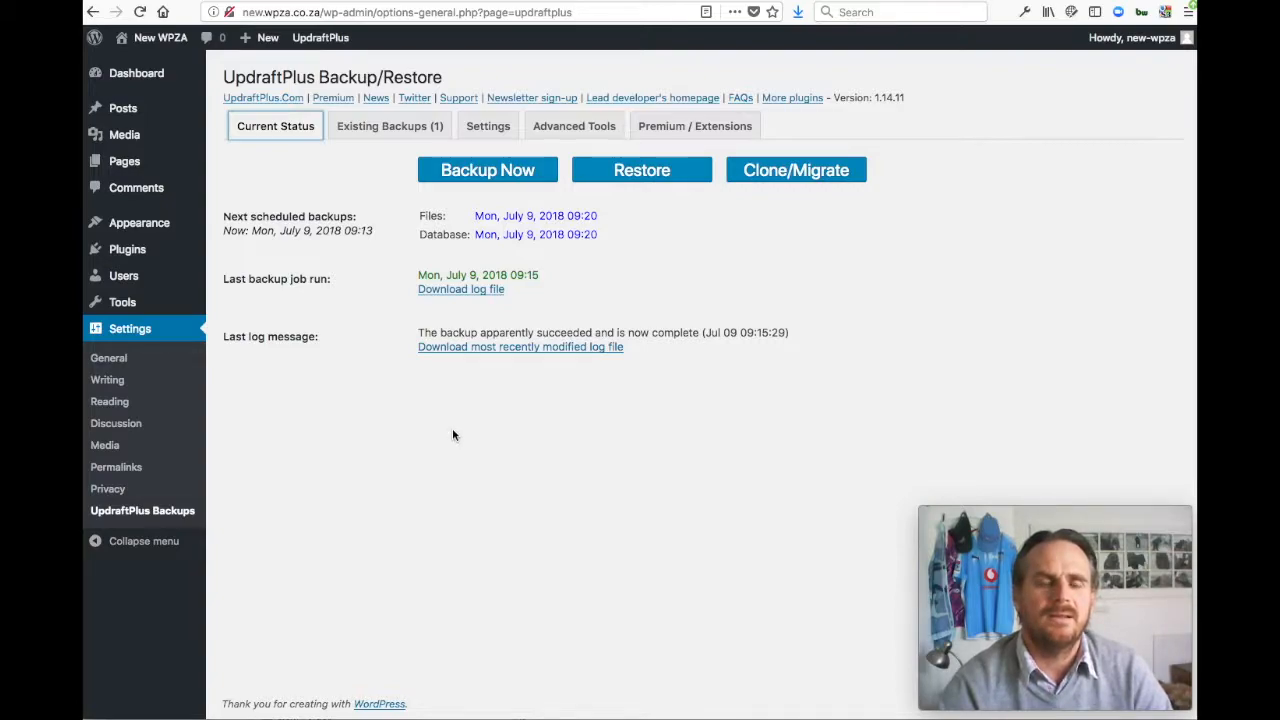
Step: Run another one-time backup including the database and the files, and check it among the existing backups
click(527, 176)
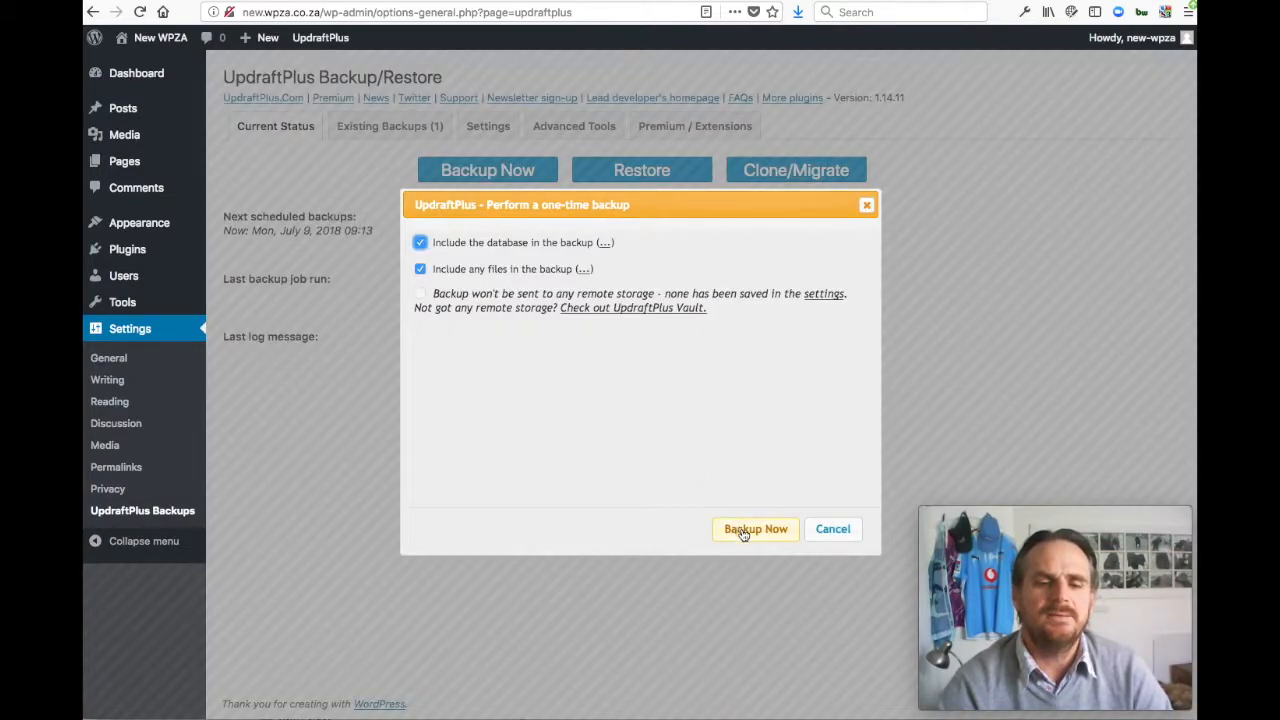
click(740, 528)
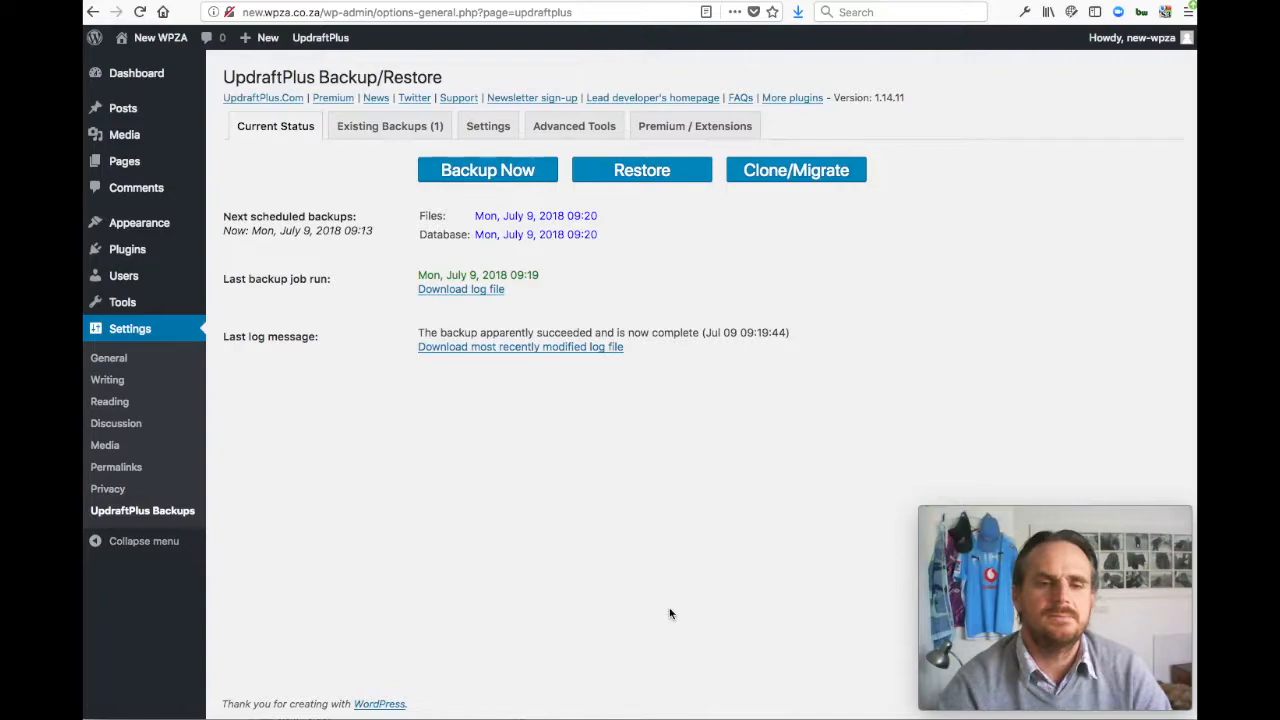
click(377, 121)
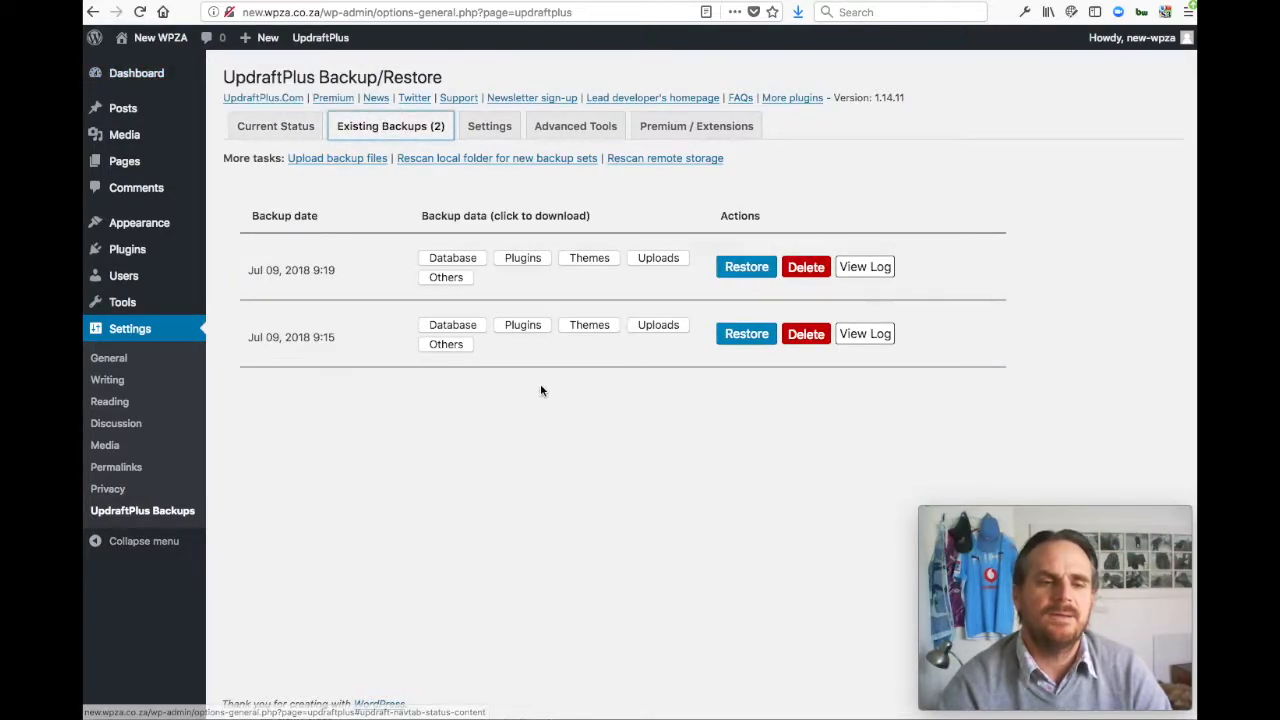
click(277, 135)
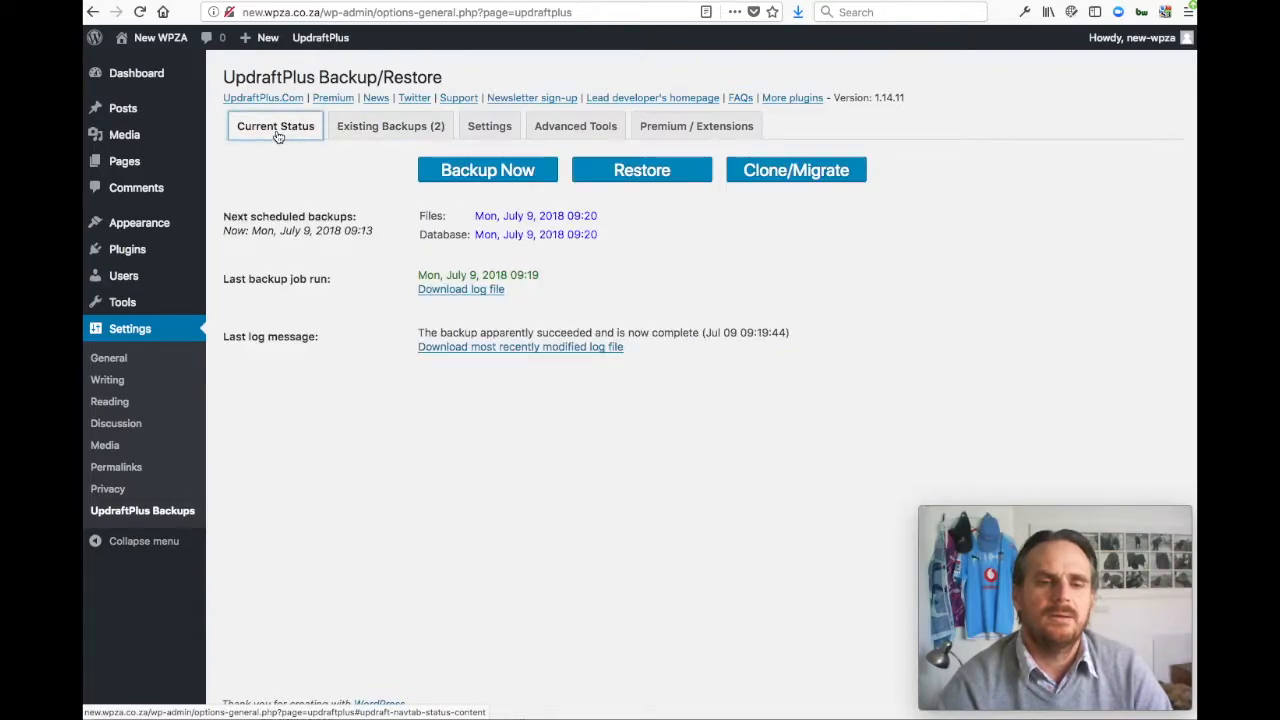